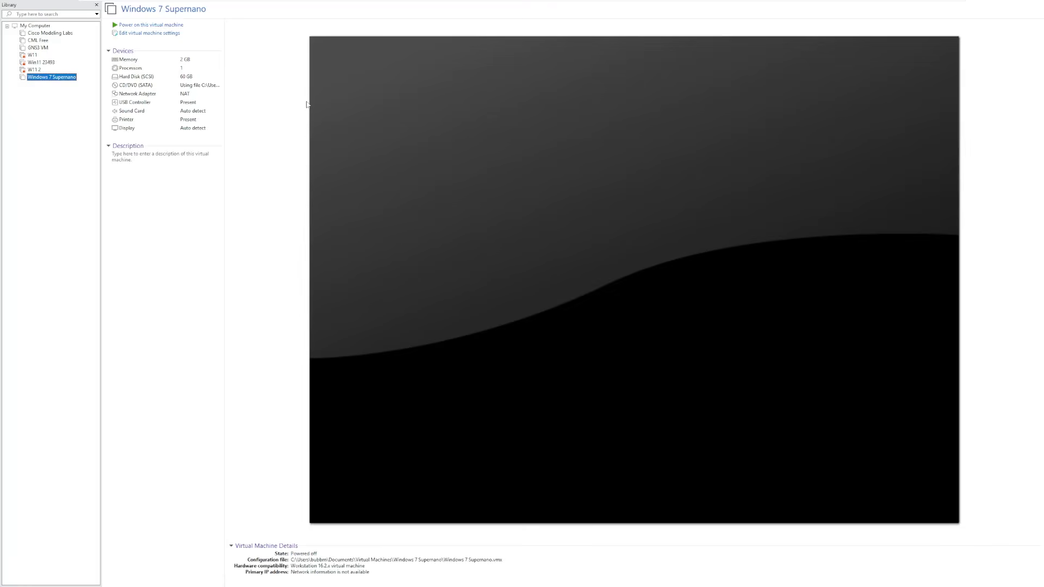
Power on the Windows 7 Supernano virtual machine and start Windows setup with English, English (United States) and the US keyboard
{"action": "left_click", "coordinate": [205, 28]}
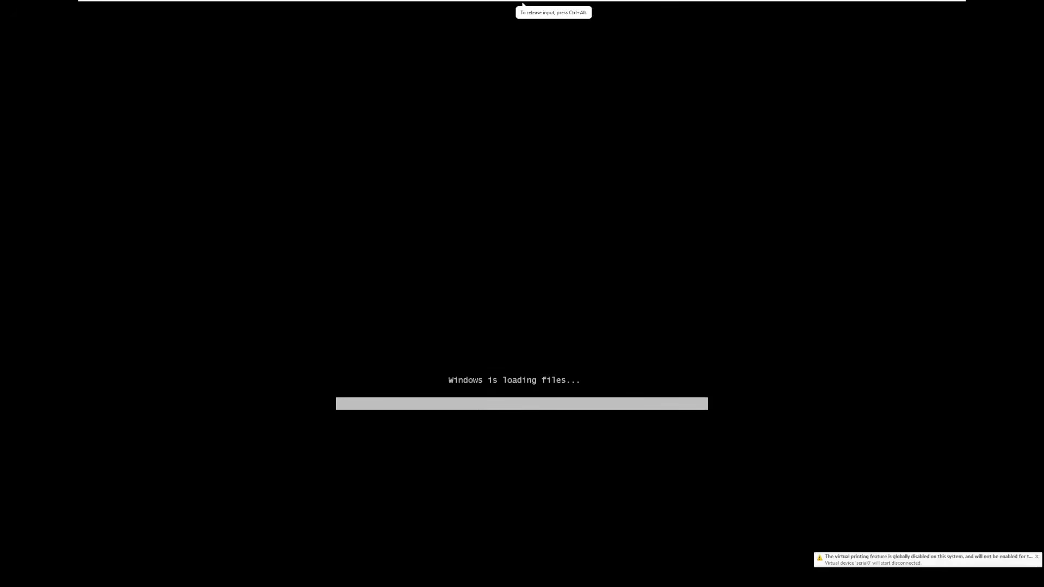
{"action": "key", "text": "ctrl+alt"}
{"action": "mouse_move", "coordinate": [408, 2]}
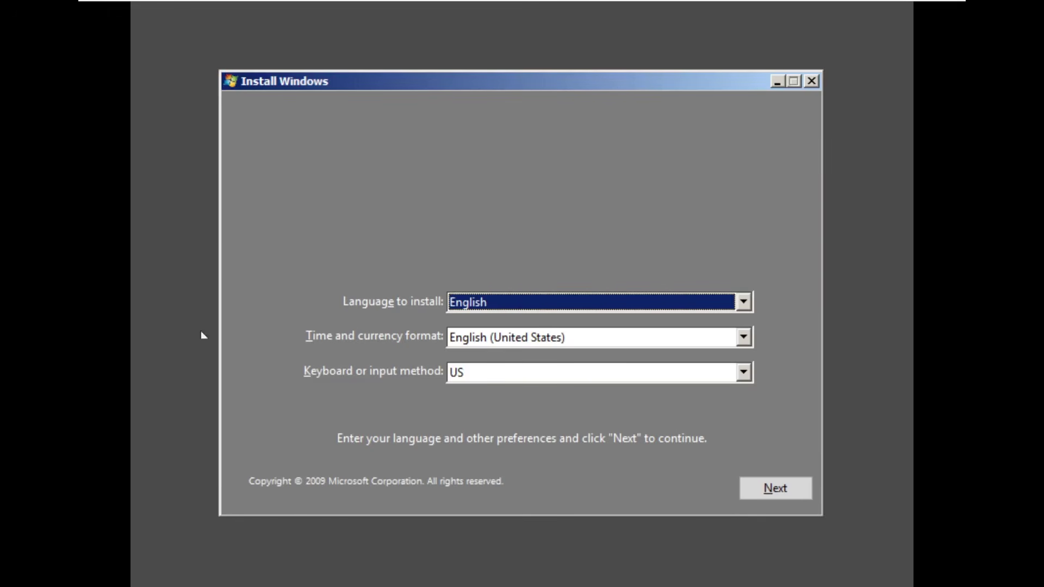
{"action": "left_click_drag", "start_coordinate": [474, 80], "coordinate": [477, 76]}
{"action": "left_click", "coordinate": [132, 131]}
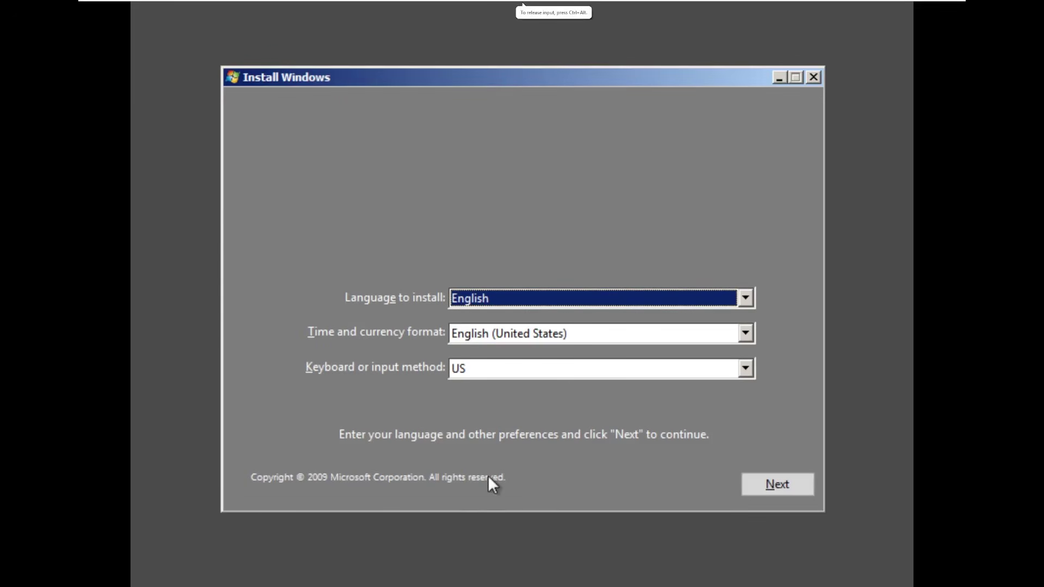
{"action": "left_click", "coordinate": [791, 489]}
{"action": "left_click", "coordinate": [571, 287]}
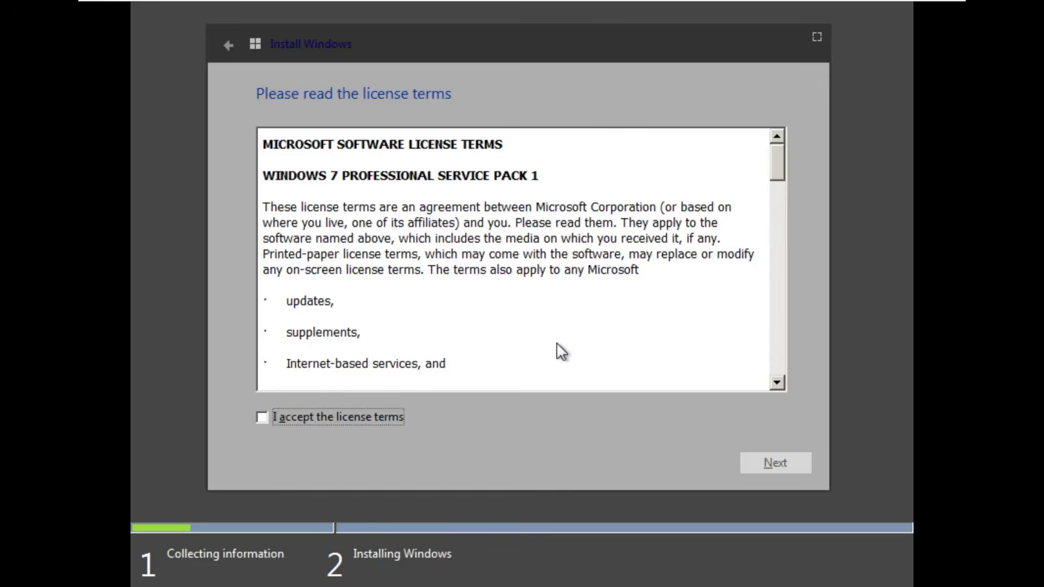
Accept the license terms and try a custom installation of Windows on the unallocated space of Disk 0
{"action": "left_click", "coordinate": [348, 418]}
{"action": "left_click", "coordinate": [753, 462]}
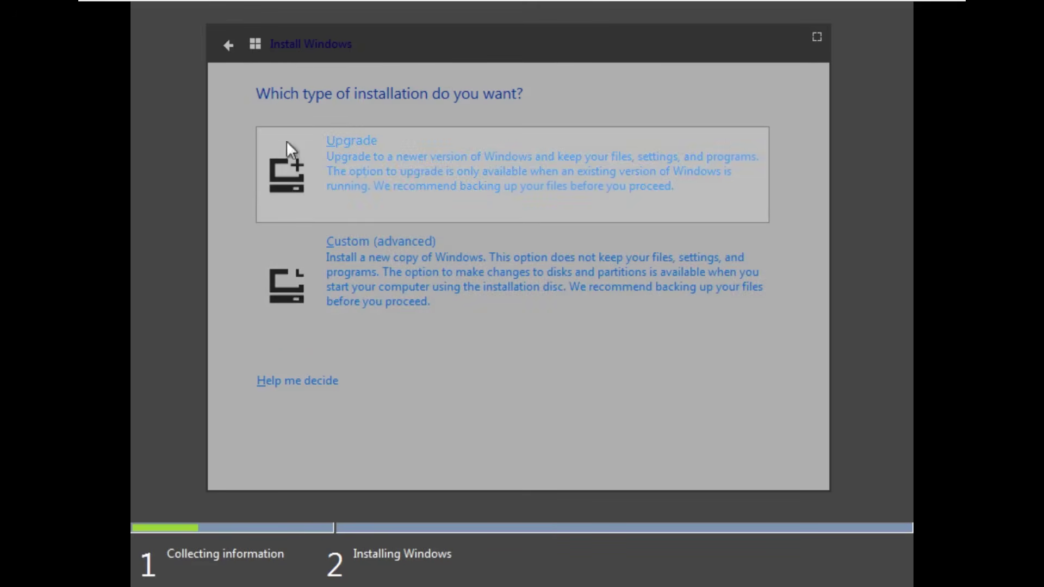
{"action": "left_click", "coordinate": [299, 255]}
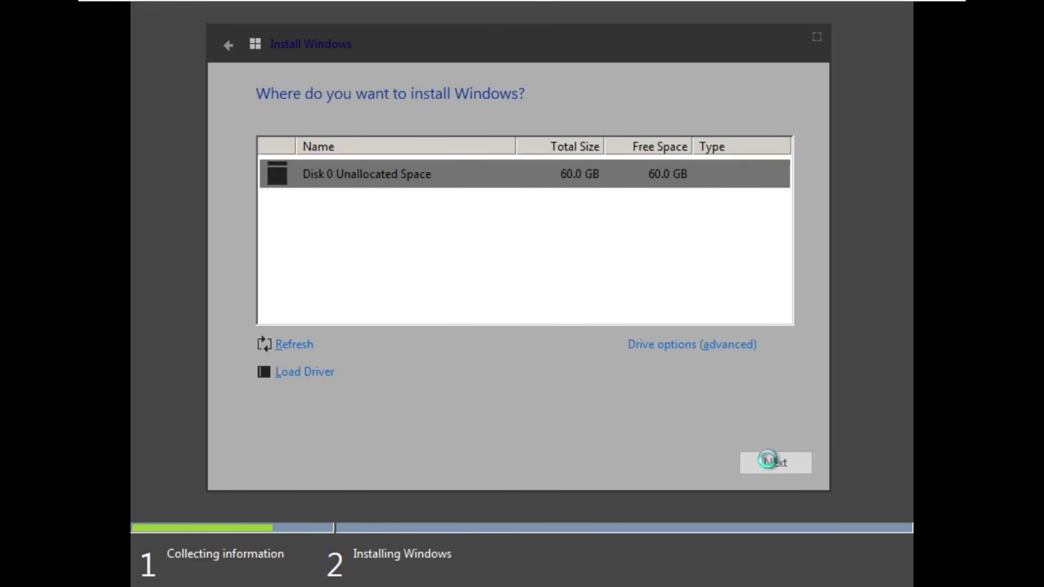
{"action": "left_click", "coordinate": [772, 462]}
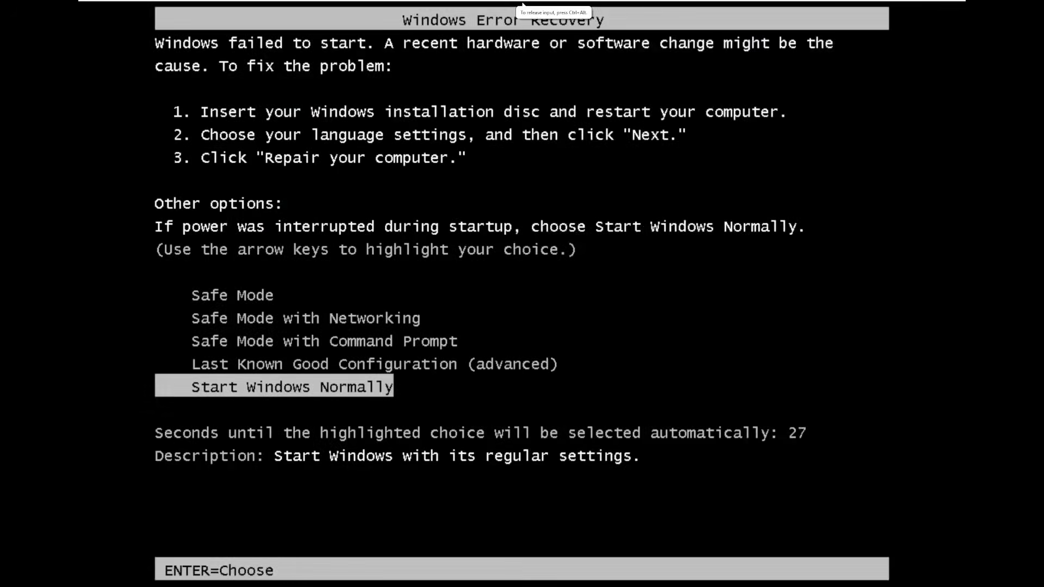
Try to start Windows normally from the error recovery screen, and power off the virtual machine
{"action": "key", "text": "Return"}
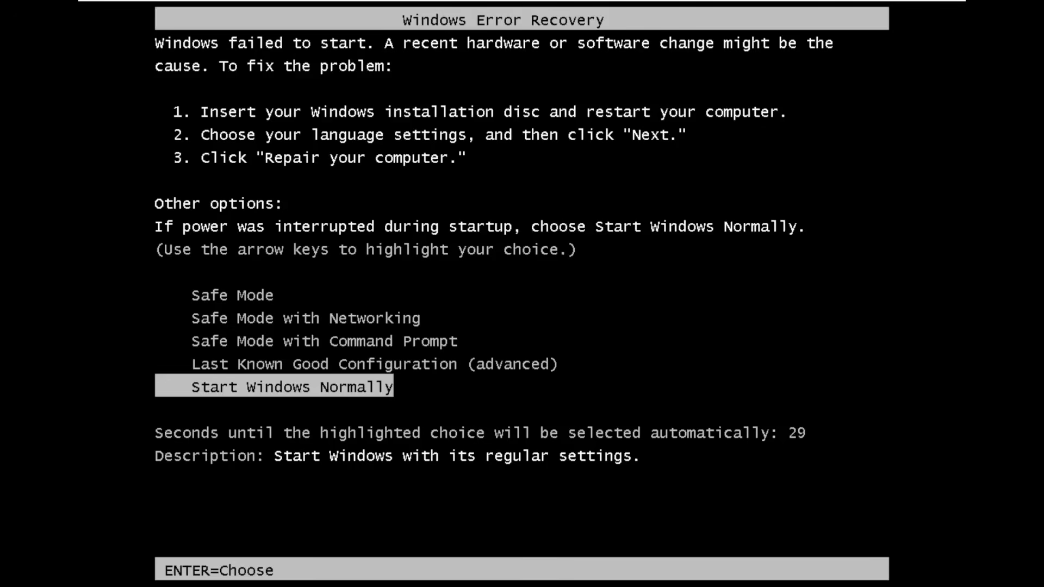
{"action": "mouse_move", "coordinate": [394, 2]}
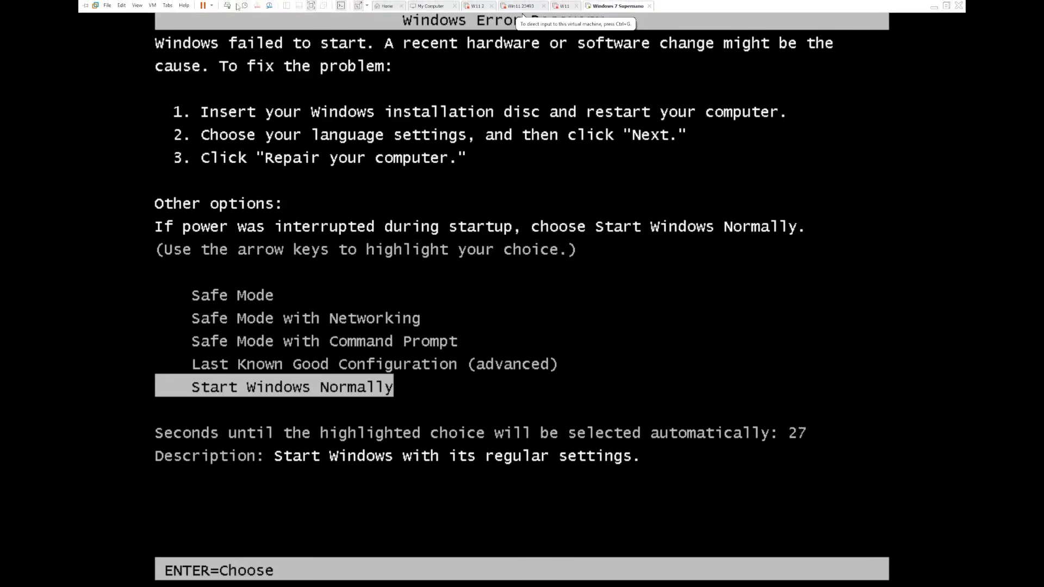
{"action": "left_click", "coordinate": [213, 6]}
{"action": "left_click", "coordinate": [245, 67]}
{"action": "left_click", "coordinate": [533, 319]}
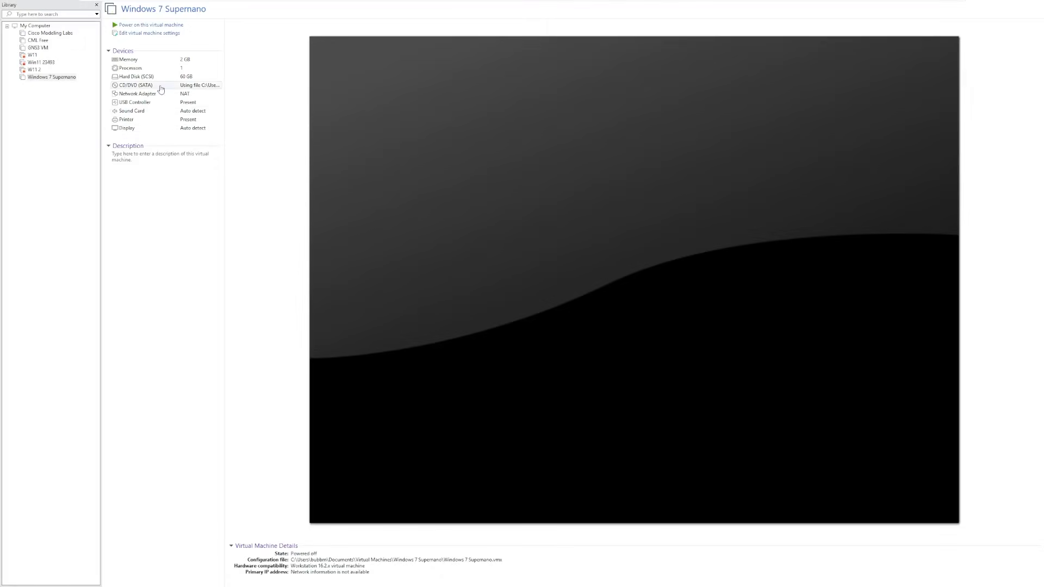
Replace the virtual machine's hard disk with a newly added 60 GB disk, accepting the default disk options
{"action": "left_click", "coordinate": [156, 33]}
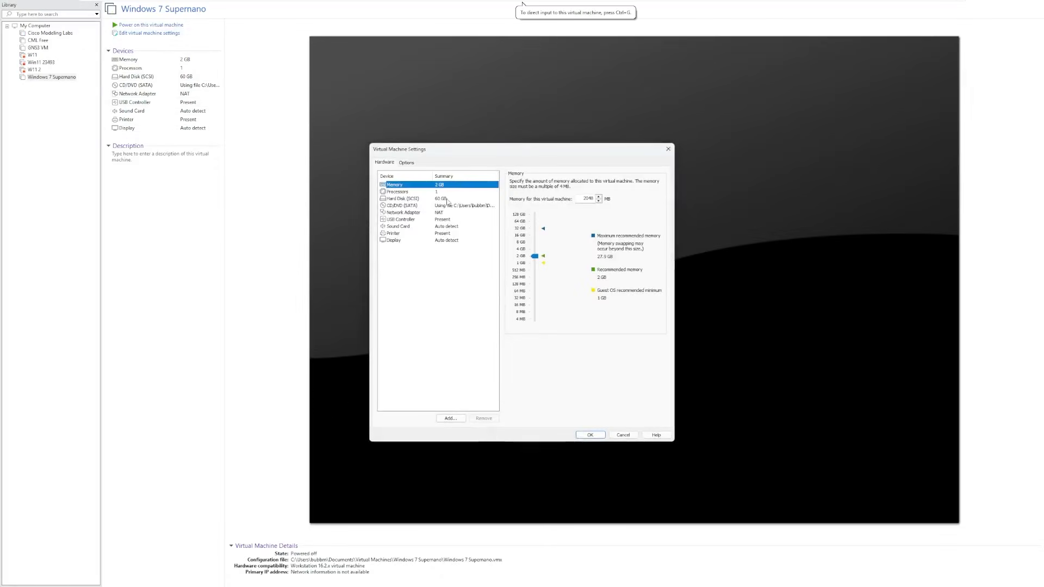
{"action": "left_click", "coordinate": [441, 200]}
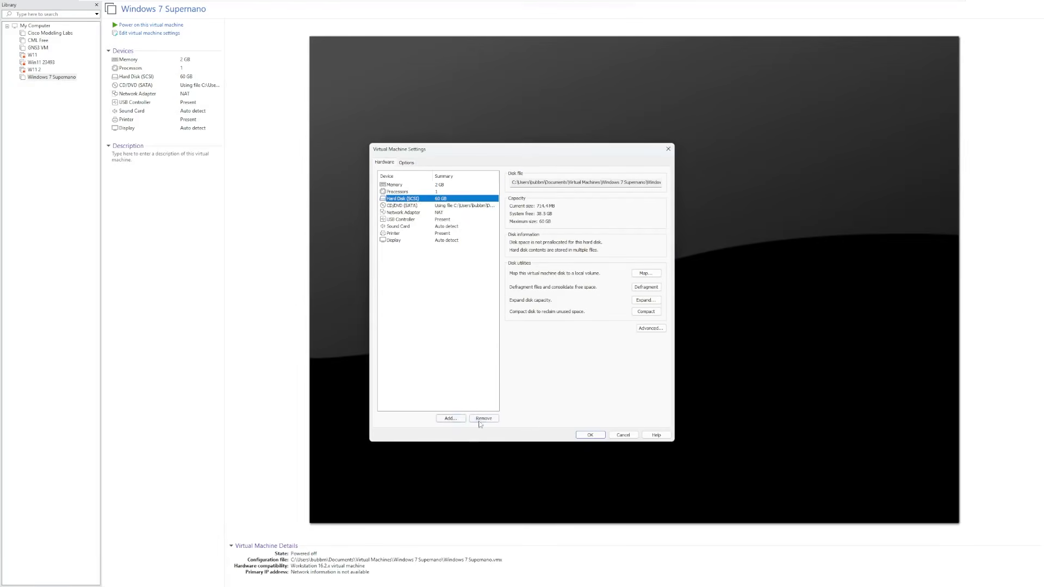
{"action": "left_click", "coordinate": [483, 418]}
{"action": "left_click", "coordinate": [450, 418]}
{"action": "left_click", "coordinate": [560, 376]}
{"action": "left_click", "coordinate": [561, 376]}
{"action": "left_click", "coordinate": [561, 375]}
{"action": "left_click", "coordinate": [561, 376]}
{"action": "left_click", "coordinate": [560, 376]}
{"action": "left_click", "coordinate": [590, 435]}
Power on the virtual machine again and start the Windows installation with the default language and keyboard settings
{"action": "left_click", "coordinate": [158, 25]}
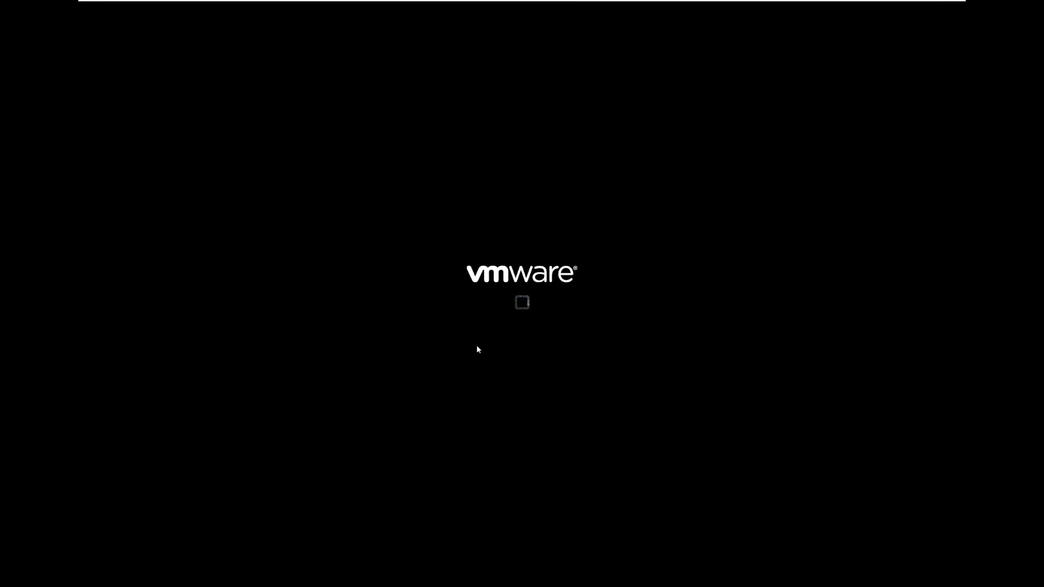
{"action": "left_click", "coordinate": [536, 400]}
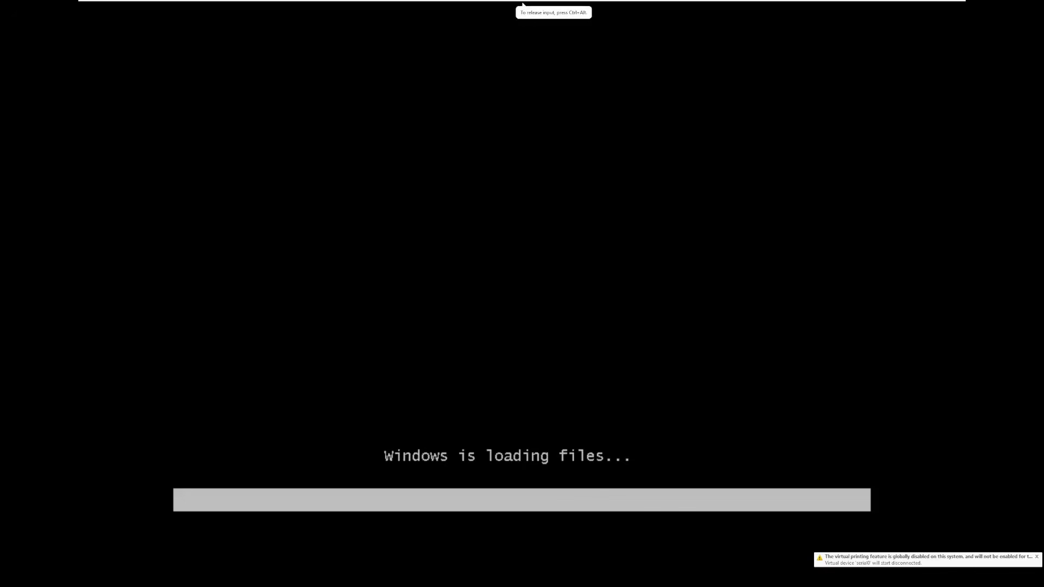
{"action": "key", "text": "ctrl+alt"}
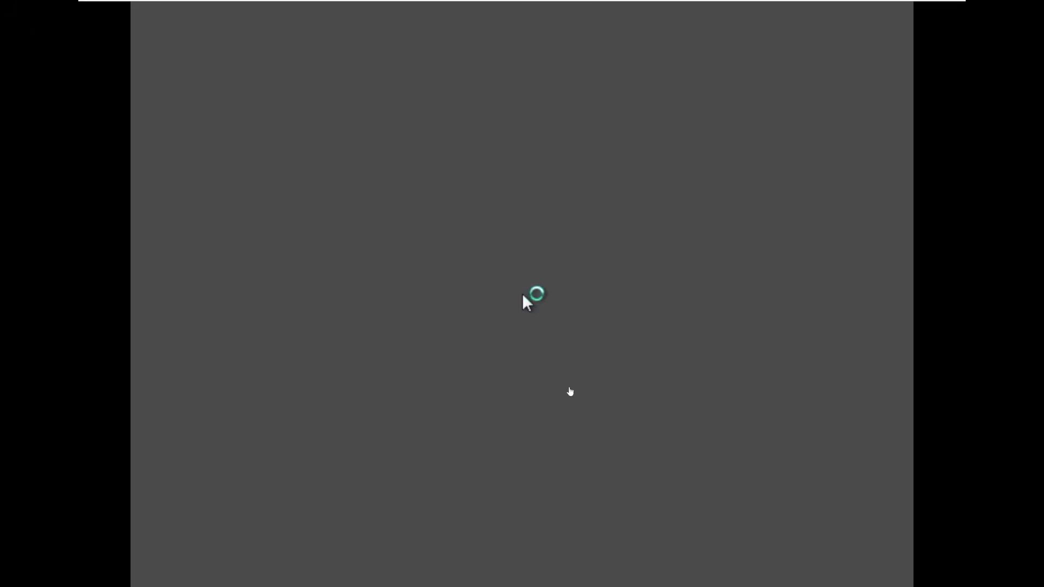
{"action": "left_click", "coordinate": [570, 391]}
{"action": "left_click", "coordinate": [775, 488]}
{"action": "left_click", "coordinate": [568, 291]}
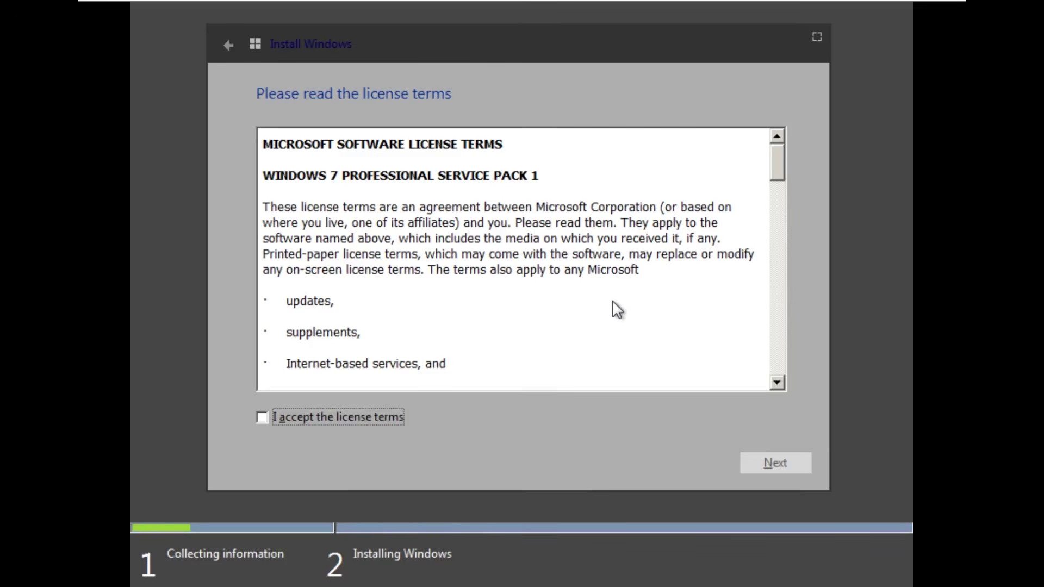
Accept the license terms and install Windows as a custom installation on the unallocated space of Disk 0
{"action": "left_click", "coordinate": [355, 416]}
{"action": "left_click", "coordinate": [761, 462]}
{"action": "left_click", "coordinate": [658, 326]}
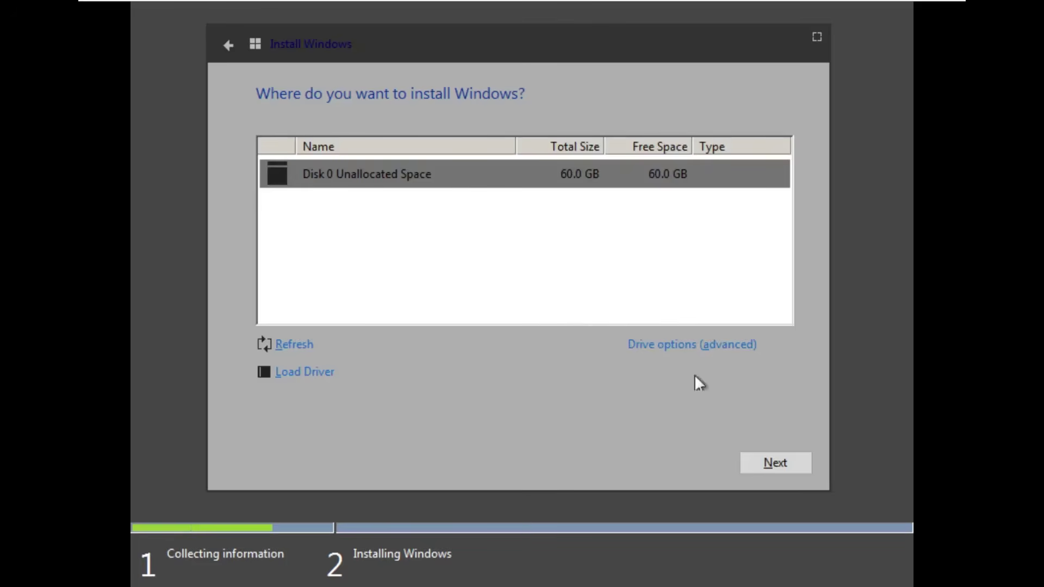
{"action": "left_click", "coordinate": [801, 468]}
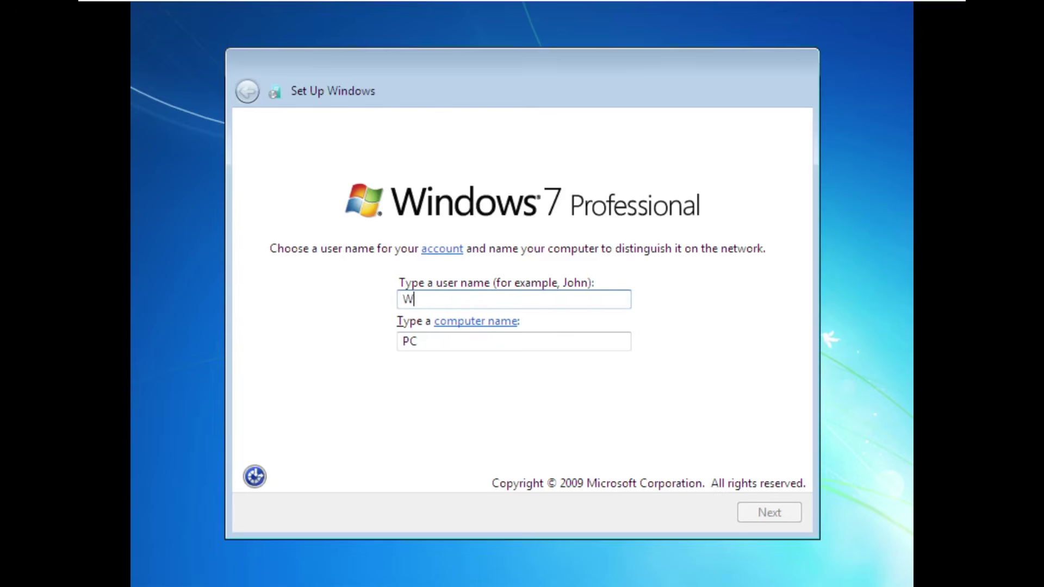
Name the Windows user account Windows and leave its password blank
{"action": "type", "text": "Windows7"}
{"action": "key", "text": "Return"}
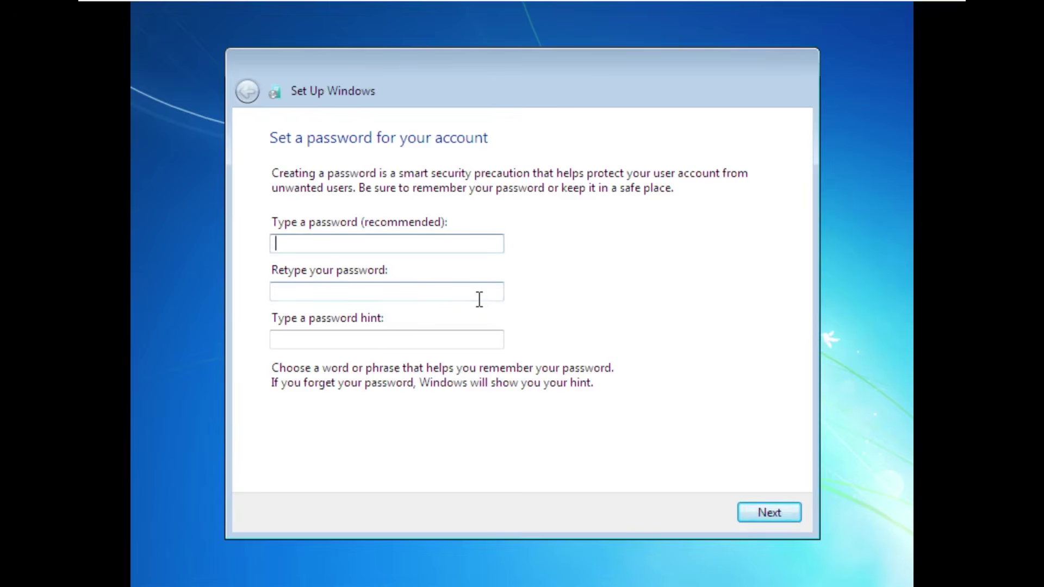
{"action": "left_click", "coordinate": [746, 509]}
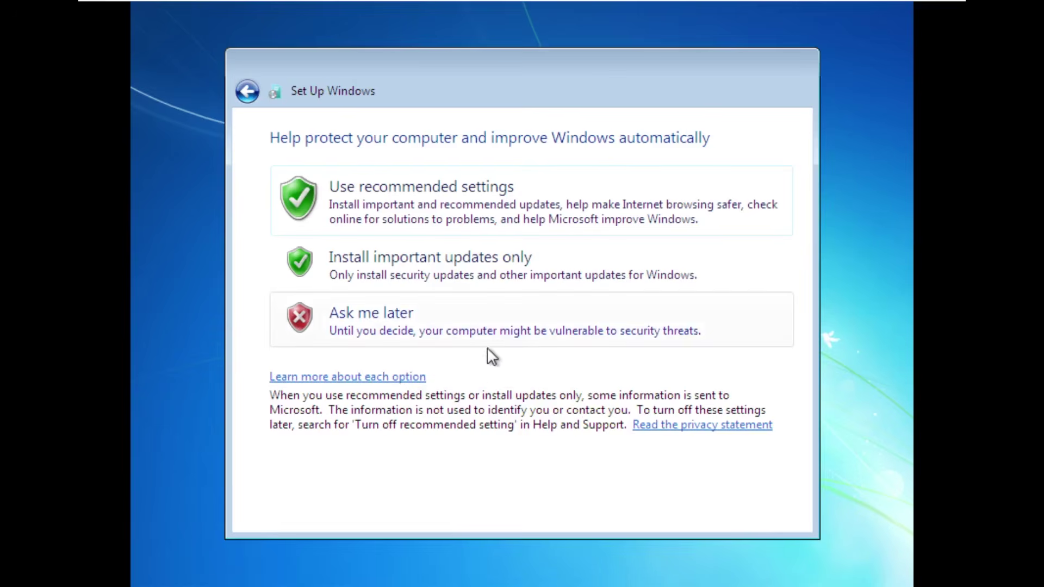
Choose Ask me later for the update protection settings and accept the default time zone, date and time
{"action": "left_click", "coordinate": [421, 314]}
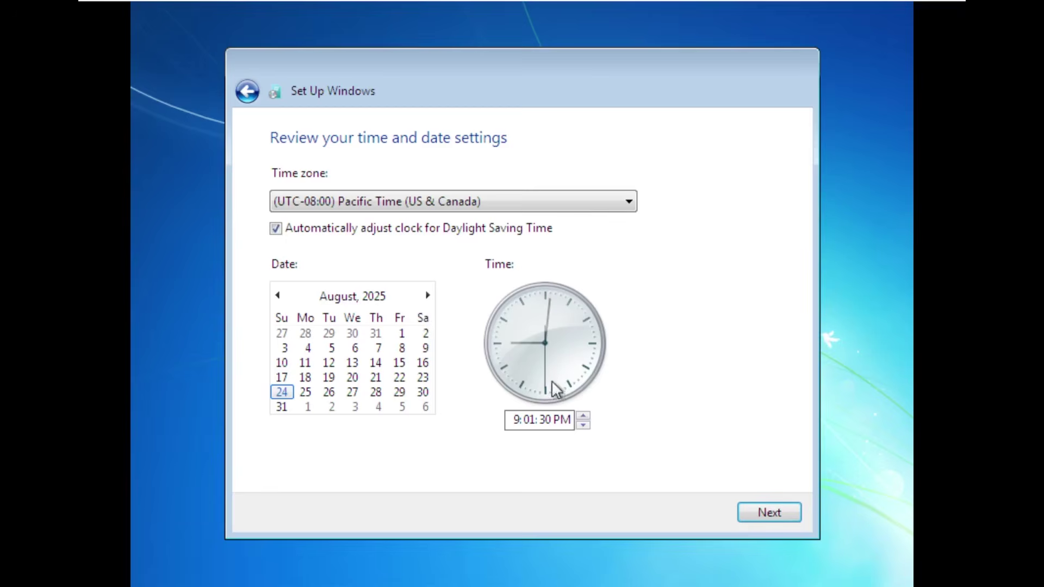
{"action": "left_click", "coordinate": [752, 510]}
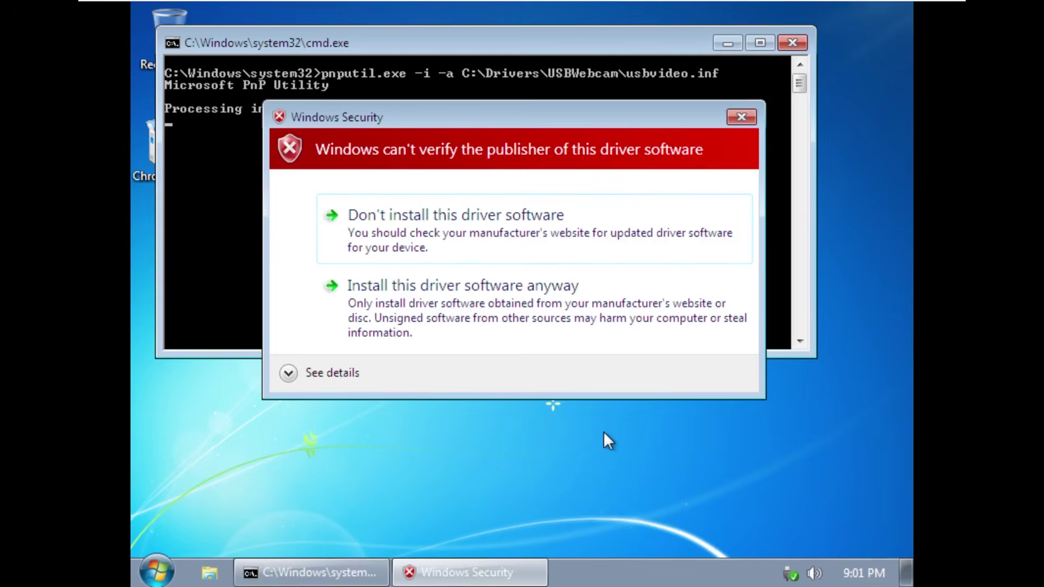
Allow installation of the unsigned USB webcam driver and the Red Hat VirtIO Ethernet Adapter driver
{"action": "left_click_drag", "start_coordinate": [367, 112], "coordinate": [377, 121]}
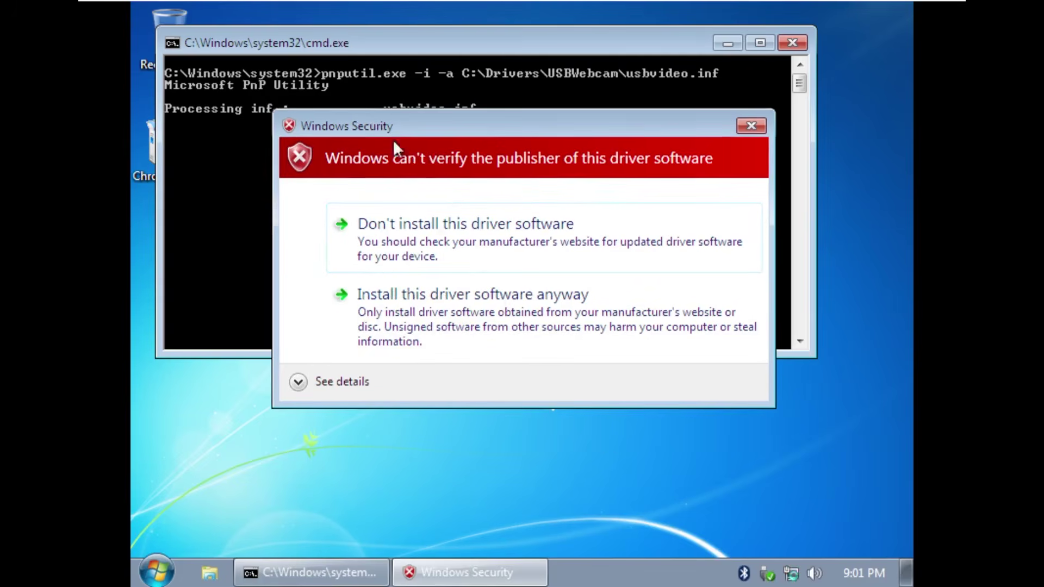
{"action": "left_click", "coordinate": [460, 318]}
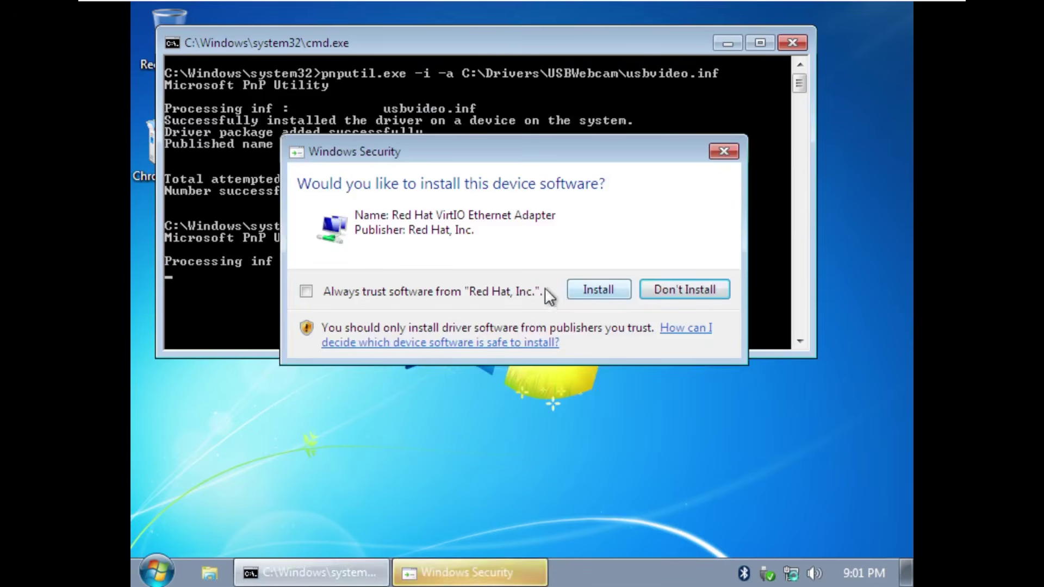
{"action": "left_click", "coordinate": [586, 285]}
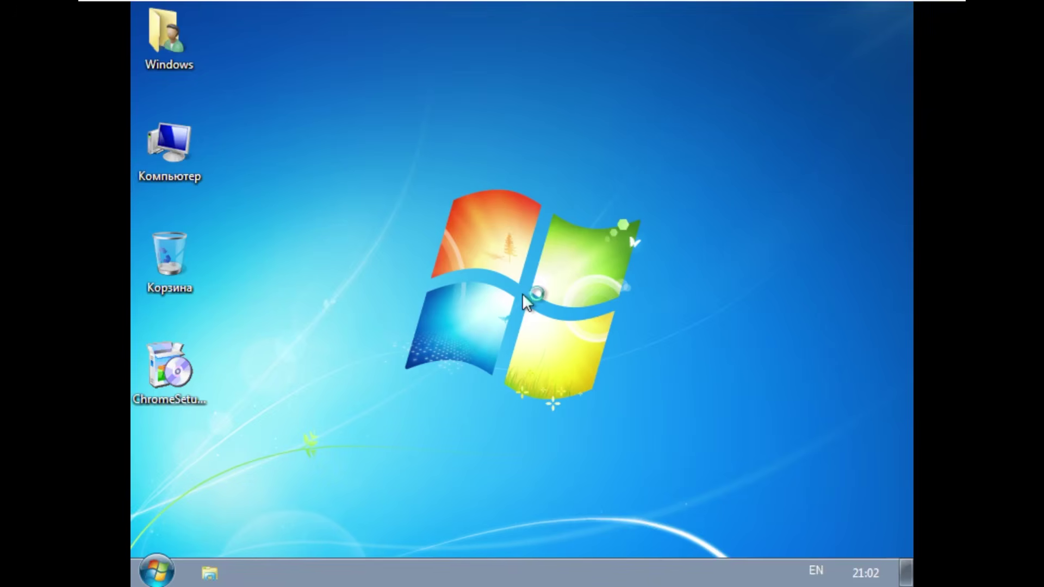
{"action": "key", "text": "super"}
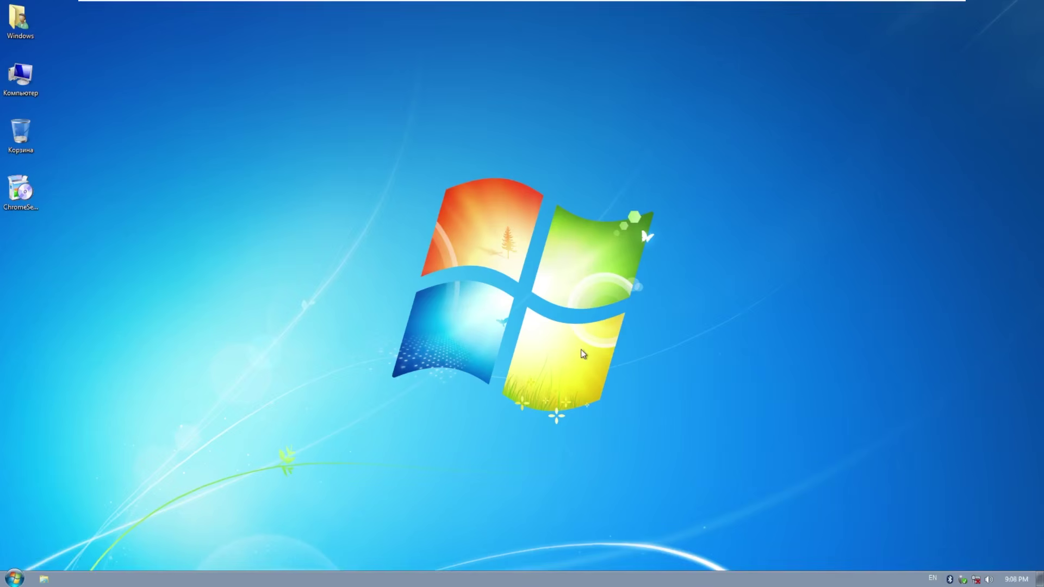
{"action": "left_click_drag", "start_coordinate": [581, 355], "coordinate": [443, 382]}
{"action": "left_click_drag", "start_coordinate": [300, 221], "coordinate": [766, 416]}
{"action": "left_click_drag", "start_coordinate": [1043, 29], "coordinate": [219, 535]}
{"action": "right_click", "coordinate": [25, 26]}
{"action": "left_click", "coordinate": [61, 92]}
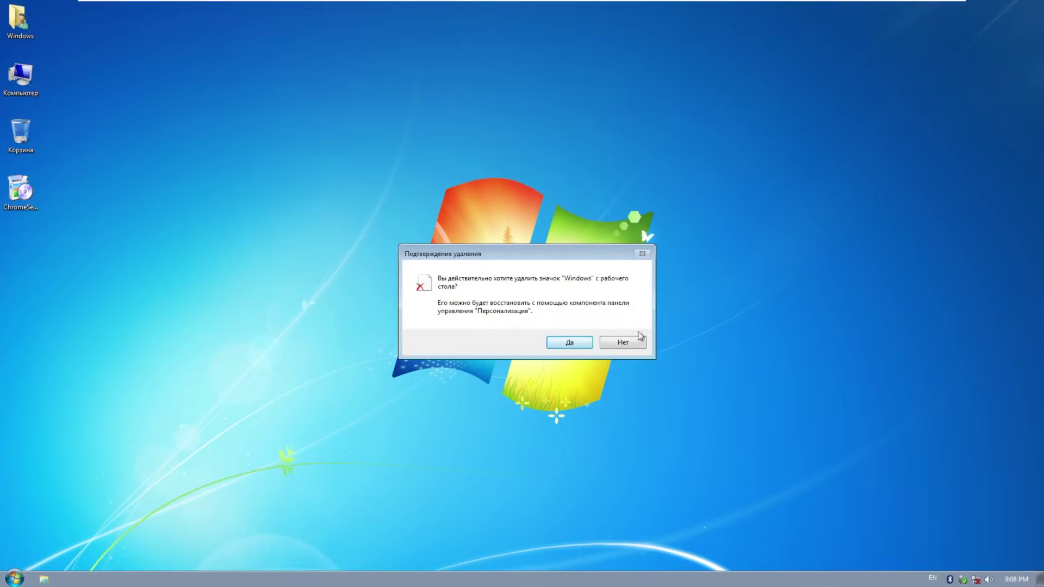
{"action": "left_click", "coordinate": [627, 342]}
Examine the contents of the Windows user folder from the desktop and close it
{"action": "double_click", "coordinate": [16, 30]}
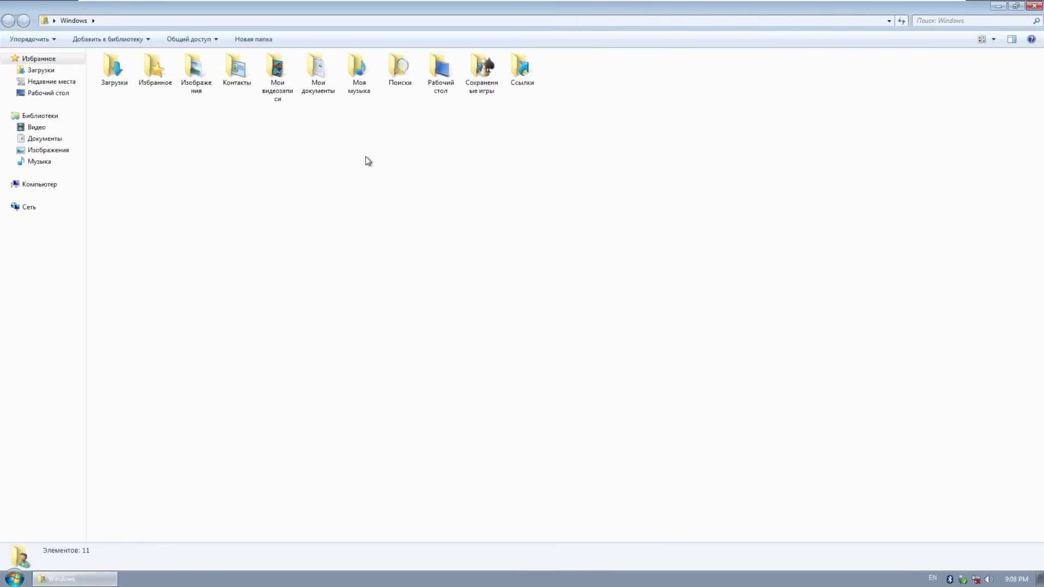
{"action": "double_click", "coordinate": [279, 7]}
{"action": "left_click", "coordinate": [561, 133]}
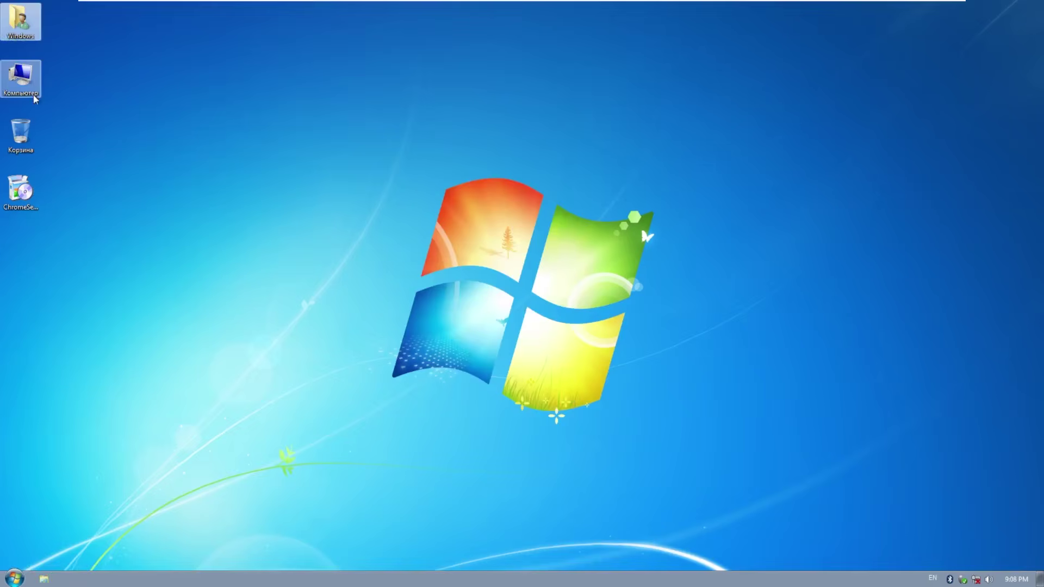
Review the computer's system properties, including the Windows edition, system type and activation, and close them
{"action": "right_click", "coordinate": [21, 79]}
{"action": "left_click", "coordinate": [107, 178]}
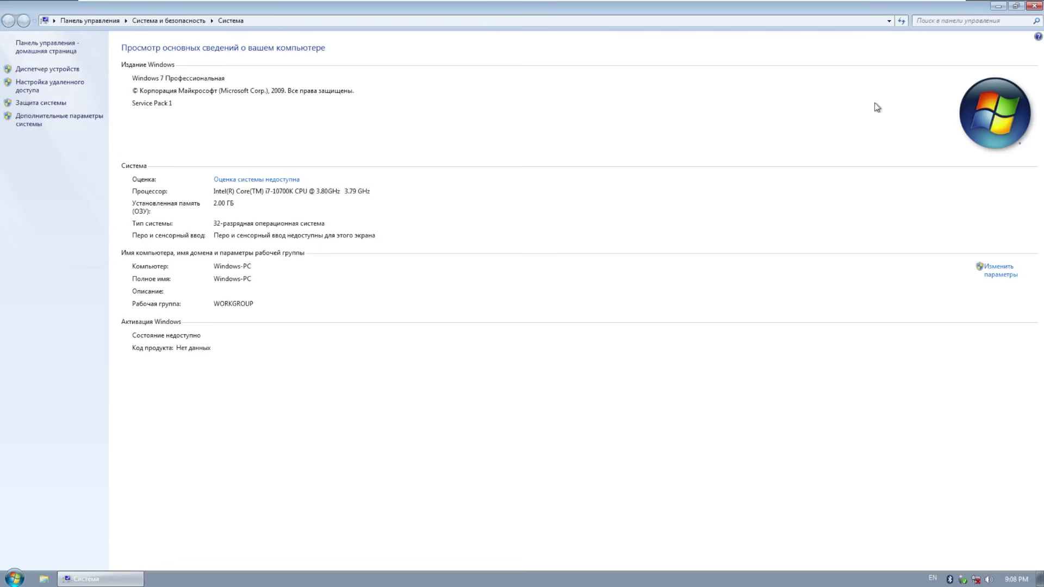
{"action": "left_click", "coordinate": [1034, 6]}
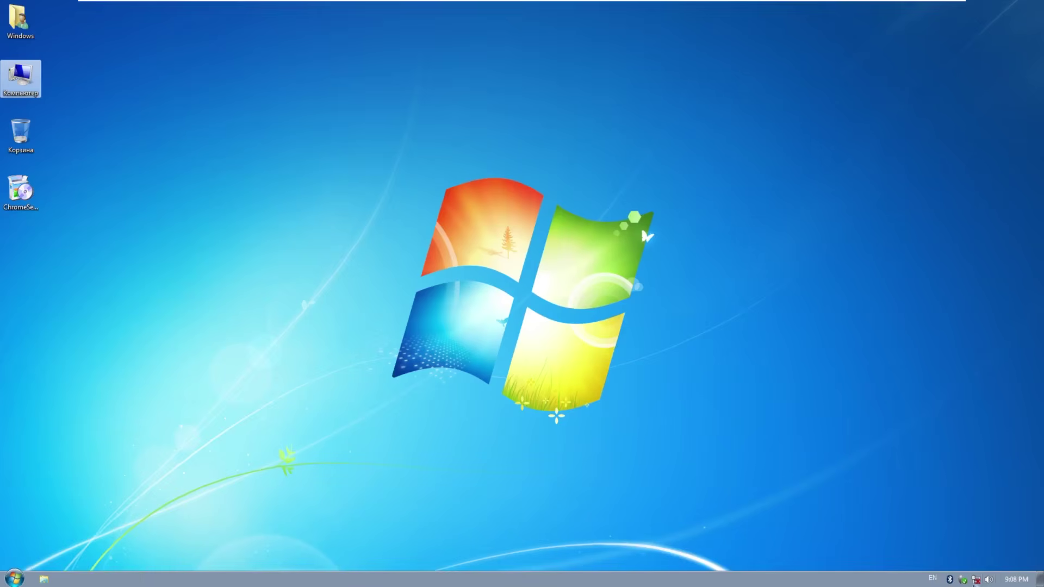
Check the network connection status, and open and close the Recycle Bin
{"action": "left_click", "coordinate": [975, 582]}
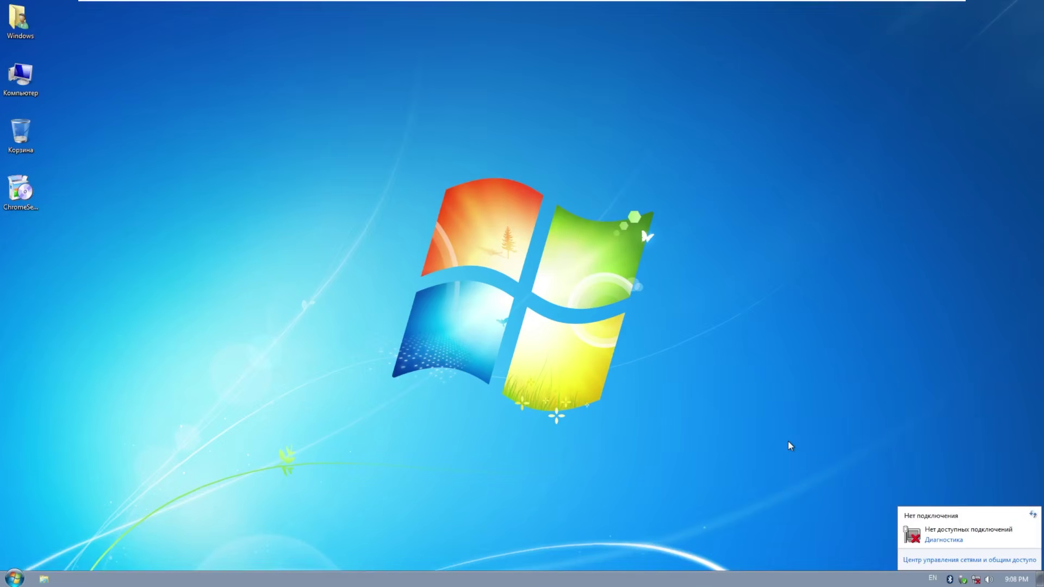
{"action": "left_click", "coordinate": [596, 323]}
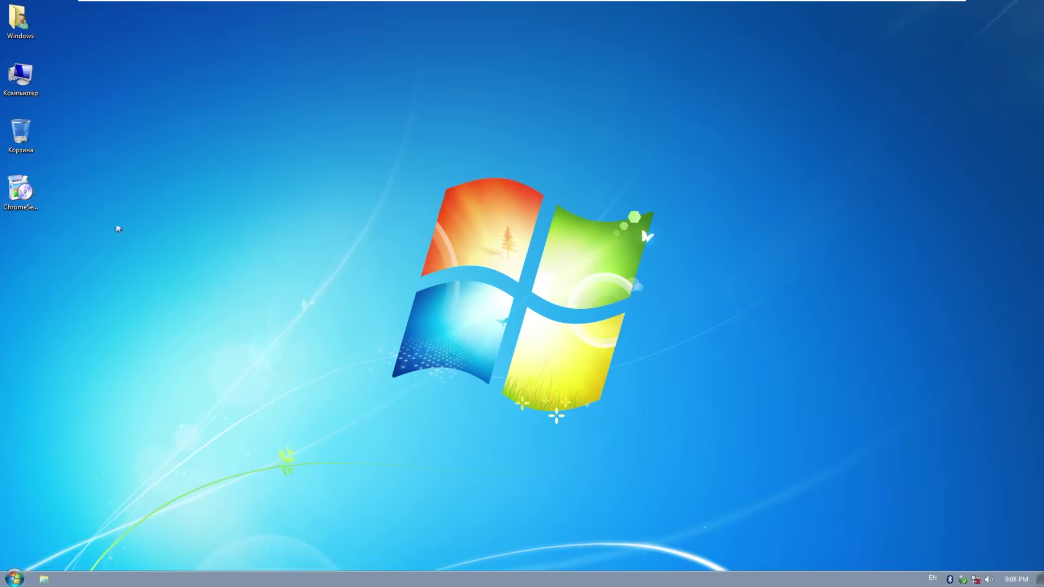
{"action": "double_click", "coordinate": [35, 139]}
{"action": "left_click", "coordinate": [560, 137]}
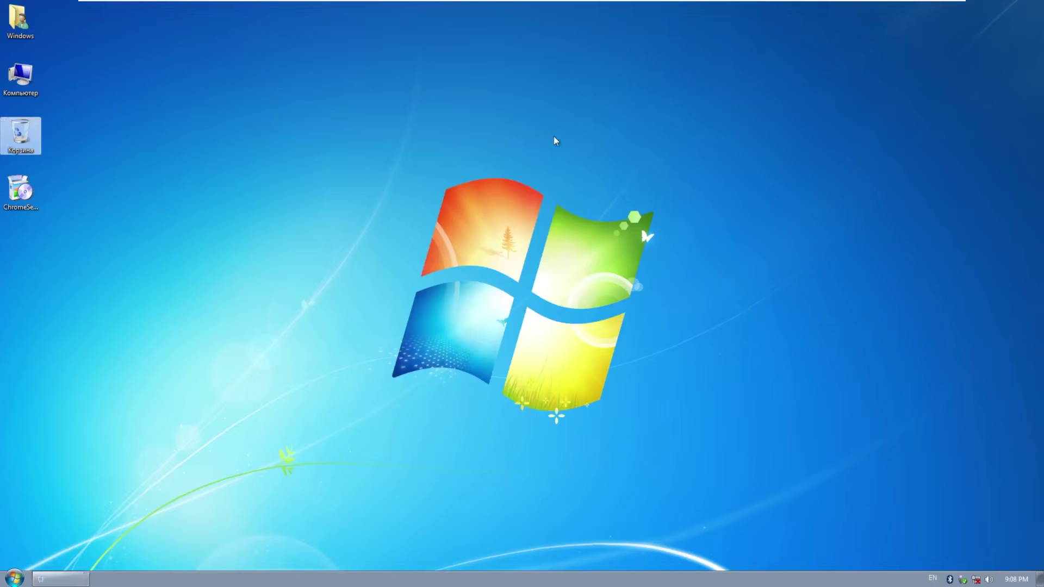
Show the file properties of ChromeSetup.exe on the desktop
{"action": "right_click", "coordinate": [19, 191]}
{"action": "left_click", "coordinate": [82, 319]}
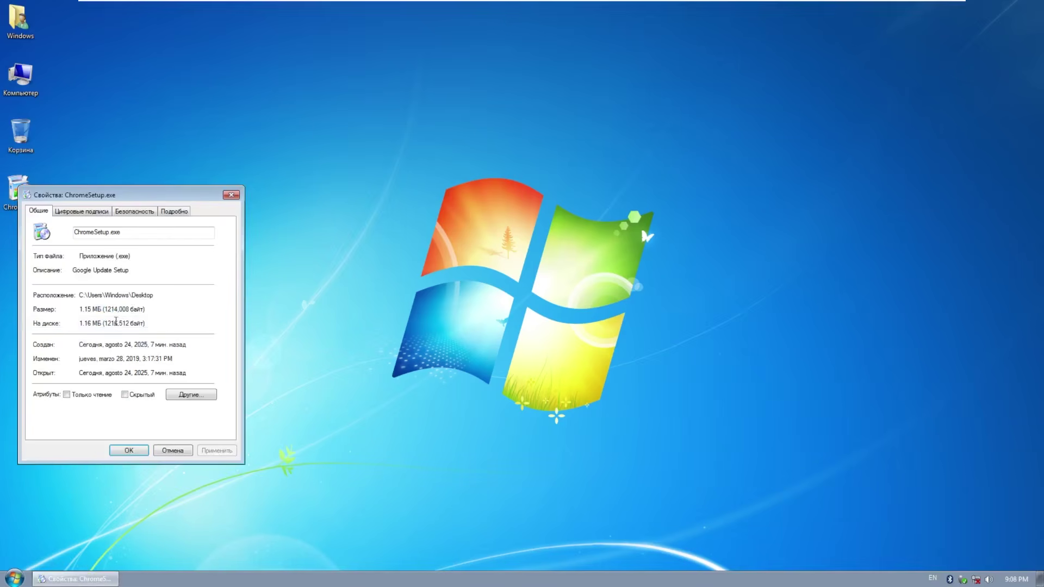
Close the ChromeSetup.exe properties, then review the properties of local disk C: and close them along with the Computer window
{"action": "left_click_drag", "start_coordinate": [124, 357], "coordinate": [145, 363]}
{"action": "left_click", "coordinate": [231, 195]}
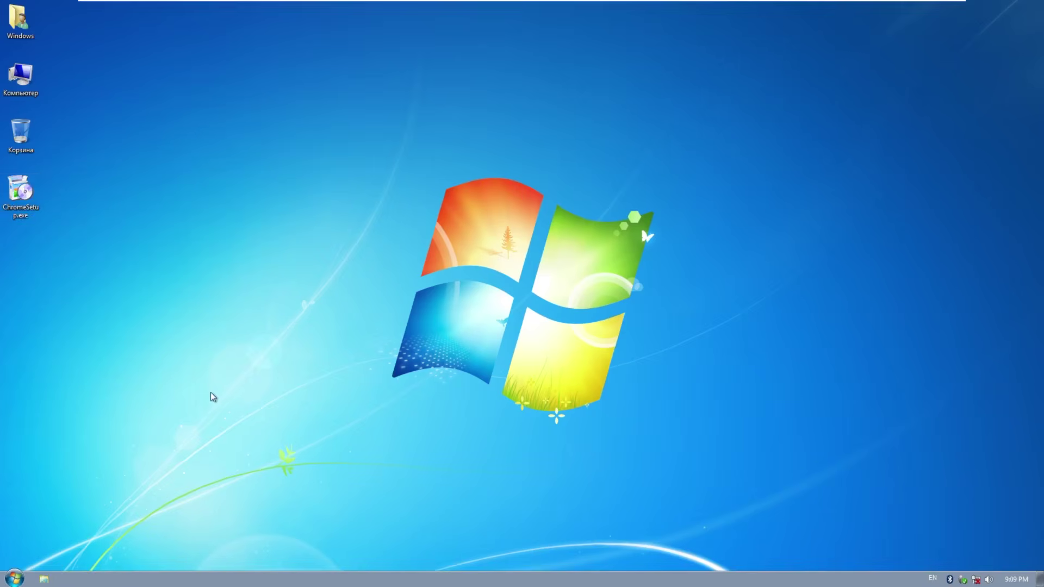
{"action": "left_click", "coordinate": [43, 579]}
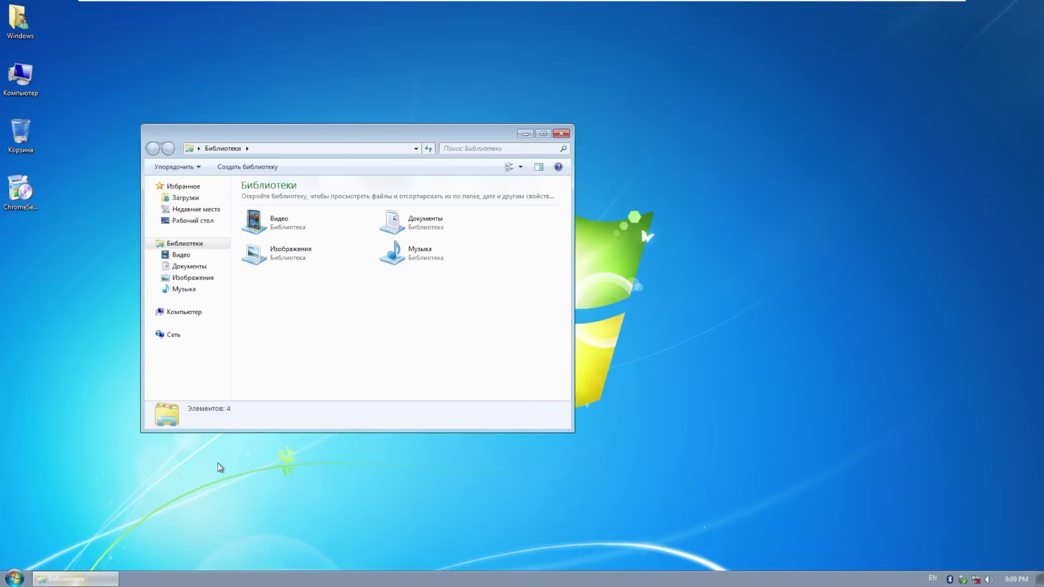
{"action": "left_click", "coordinate": [183, 311]}
{"action": "right_click", "coordinate": [317, 206]}
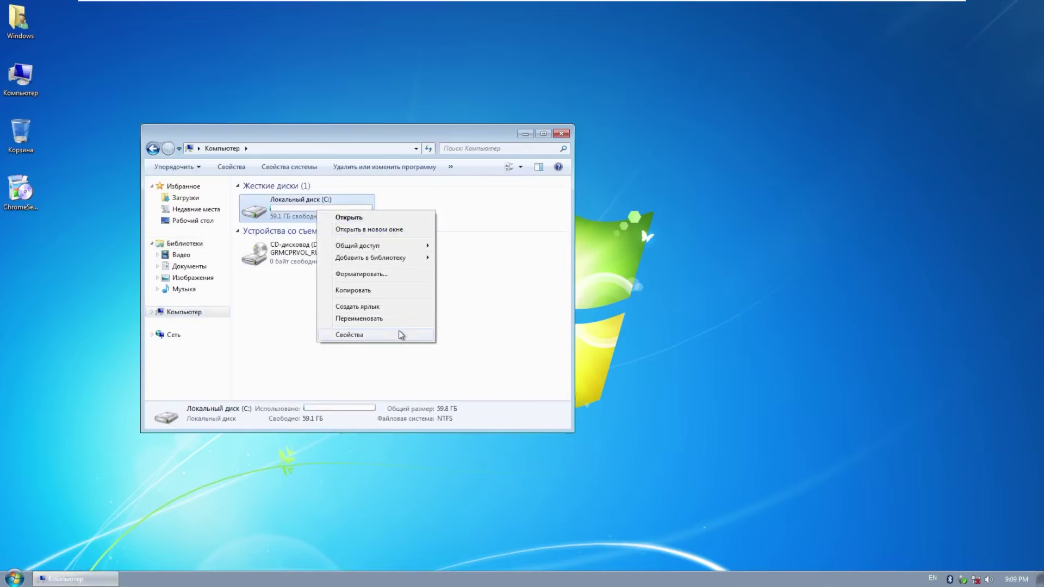
{"action": "left_click", "coordinate": [398, 333]}
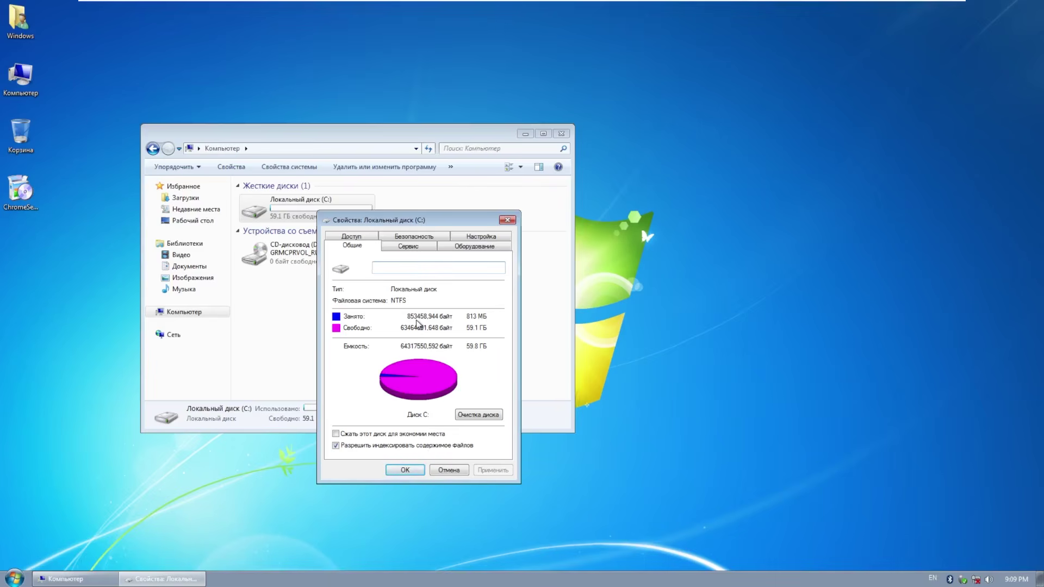
{"action": "left_click", "coordinate": [507, 220]}
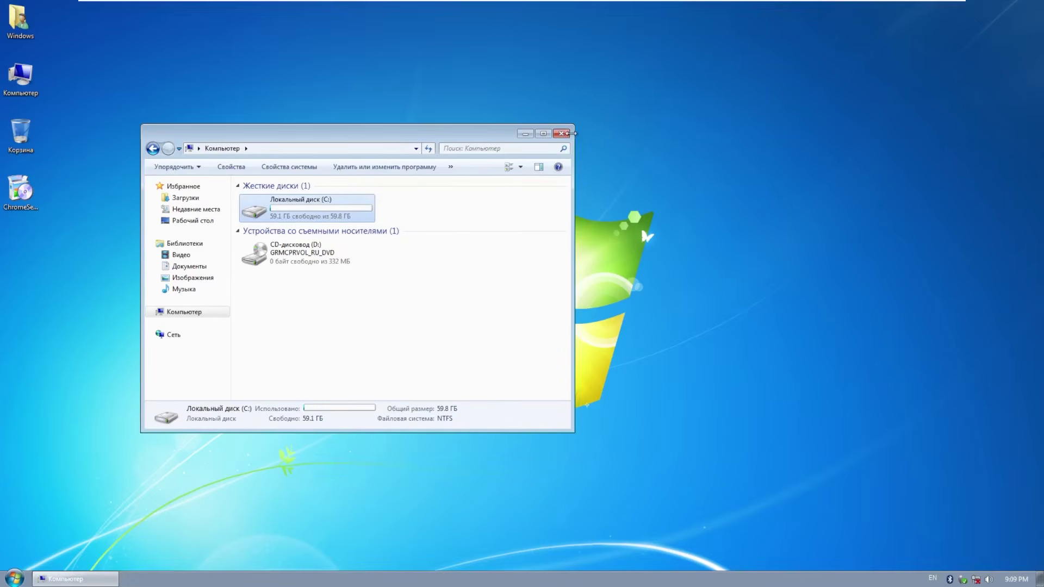
{"action": "left_click", "coordinate": [561, 133]}
Review the basic system information page for the computer again and close it
{"action": "left_click", "coordinate": [14, 578]}
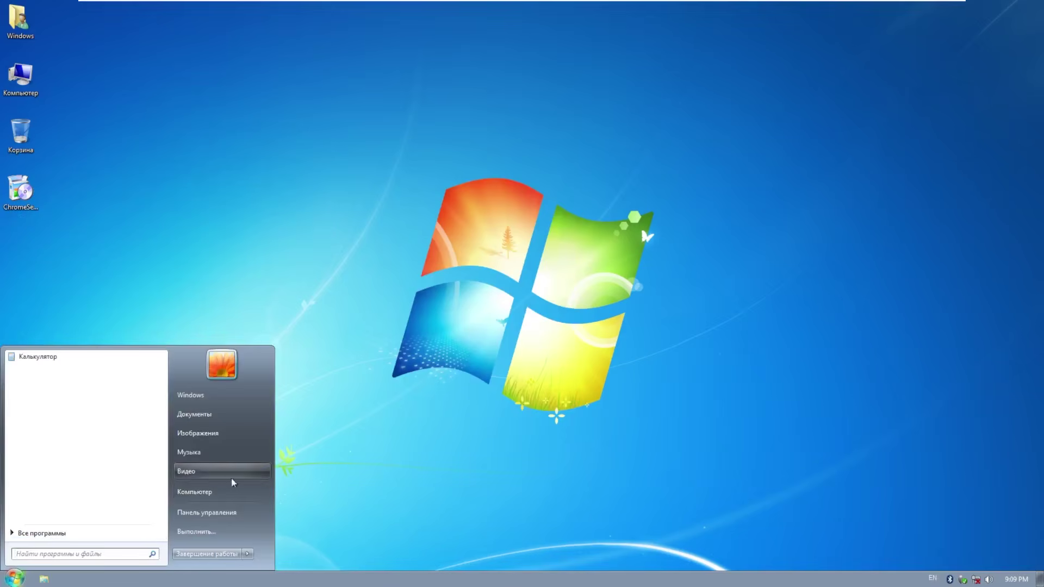
{"action": "right_click", "coordinate": [211, 487]}
{"action": "left_click", "coordinate": [266, 478]}
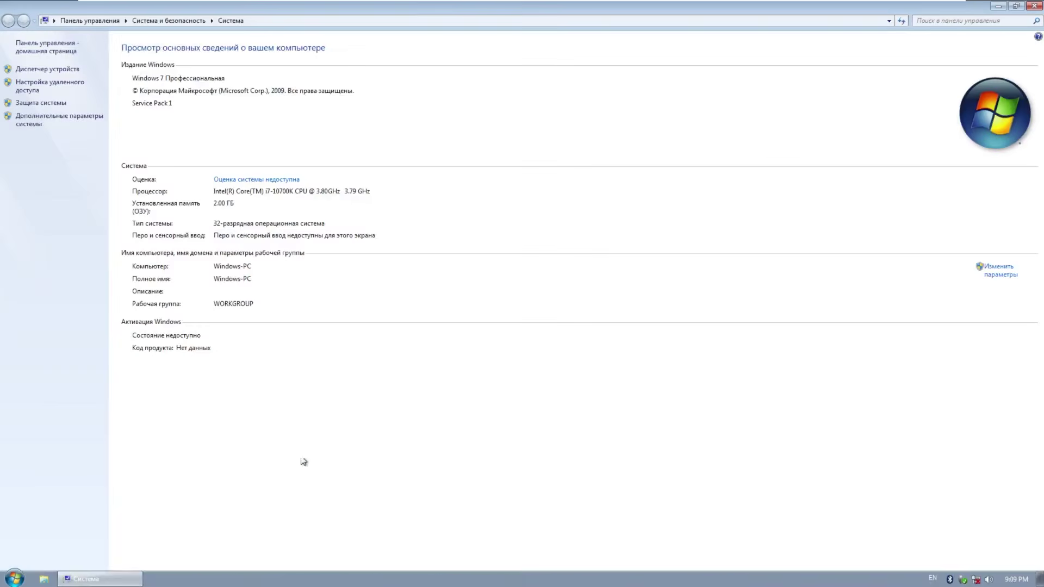
{"action": "left_click", "coordinate": [1034, 5]}
View the Default Programs (Программы по умолчанию) page from the installed programs list and close it
{"action": "left_click", "coordinate": [14, 578]}
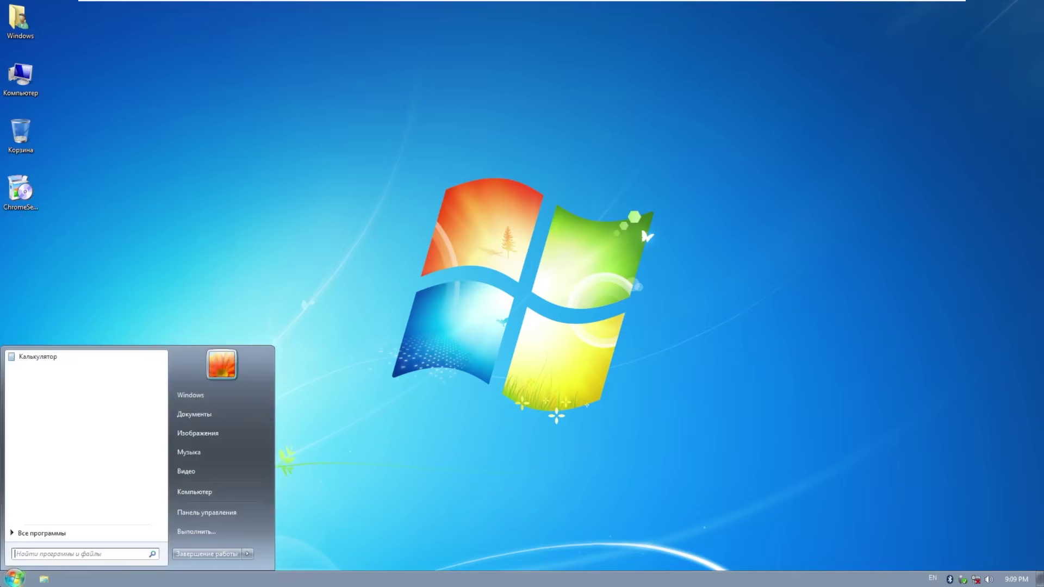
{"action": "left_click", "coordinate": [63, 535]}
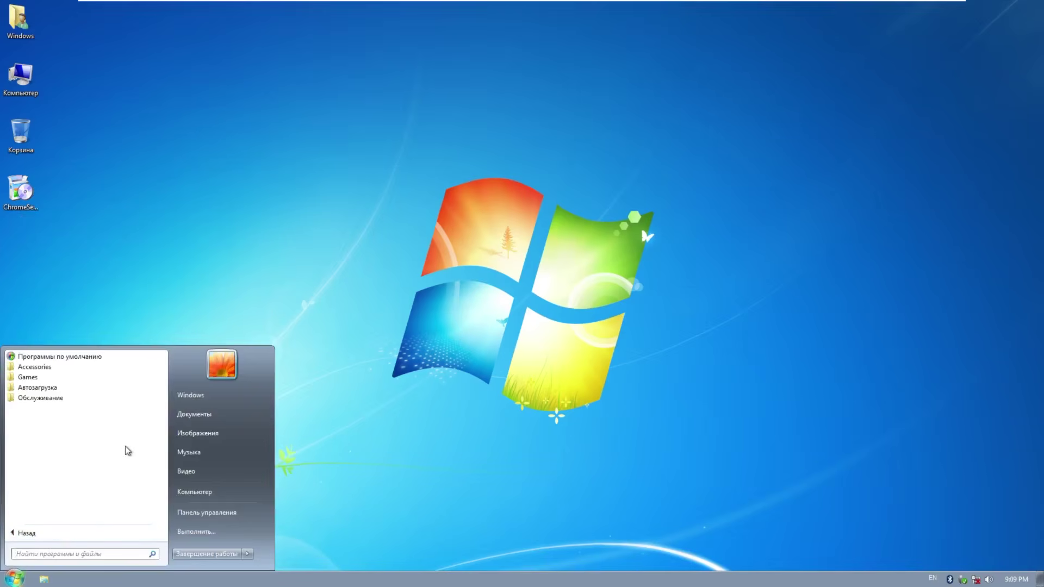
{"action": "left_click", "coordinate": [89, 357]}
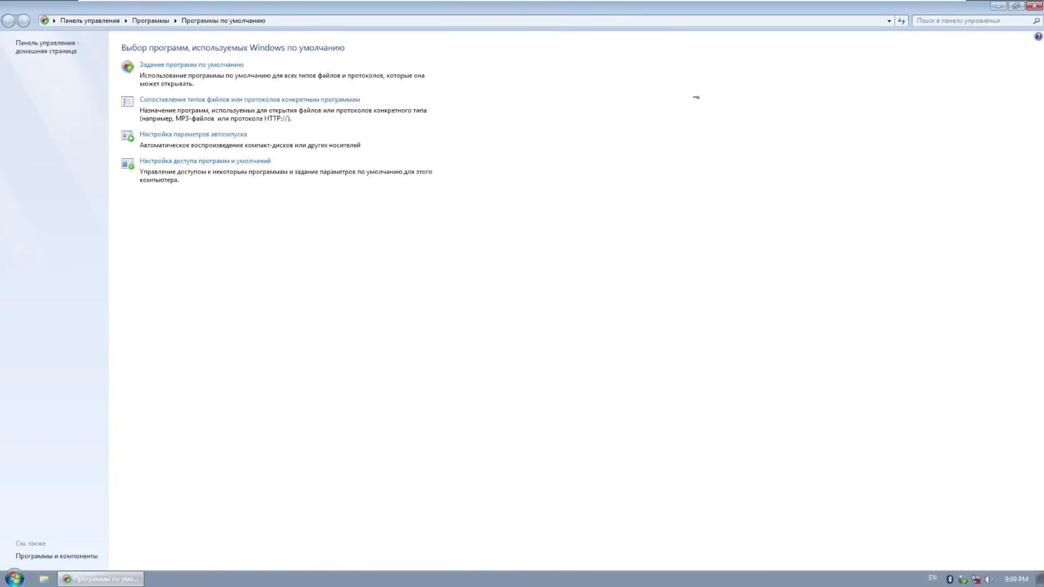
{"action": "left_click", "coordinate": [1034, 5]}
Examine the contents of the Accessories, Служебные, Games, Автозагрузка and Обслуживание folders in the installed programs list
{"action": "left_click", "coordinate": [15, 579]}
{"action": "left_click", "coordinate": [43, 535]}
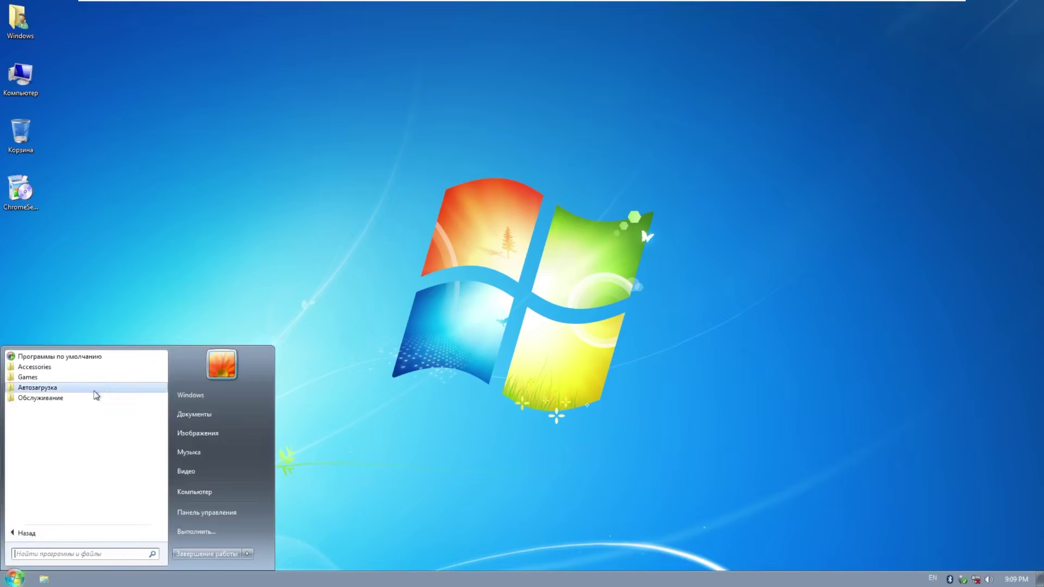
{"action": "left_click", "coordinate": [121, 366]}
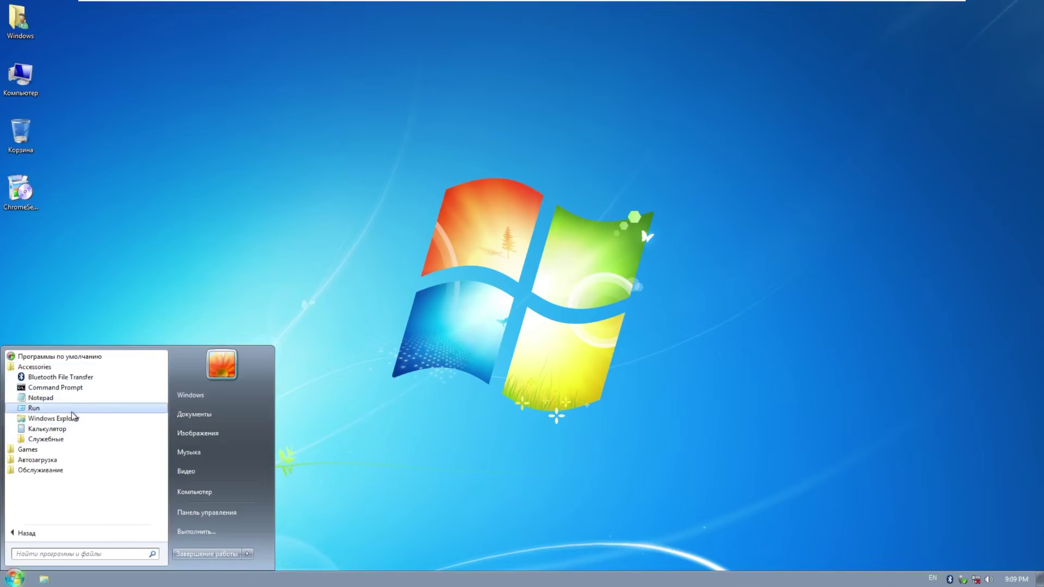
{"action": "left_click", "coordinate": [70, 441]}
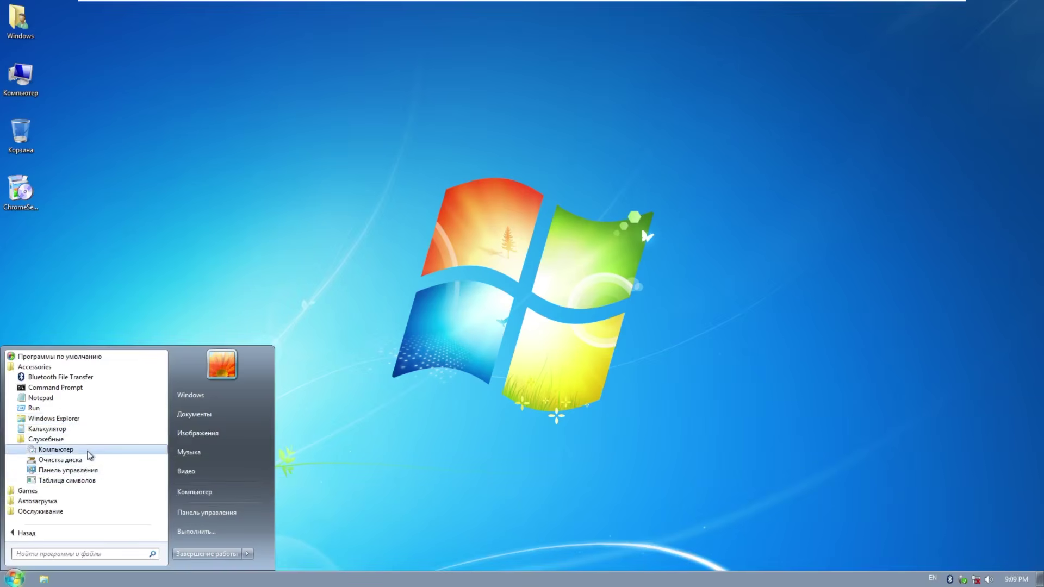
{"action": "left_click", "coordinate": [76, 490]}
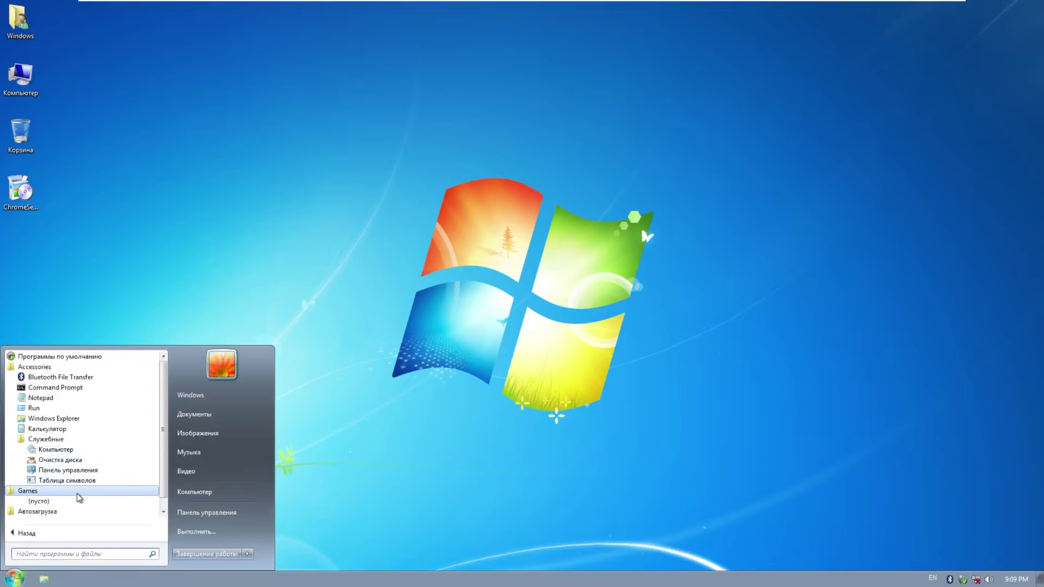
{"action": "left_click", "coordinate": [61, 501]}
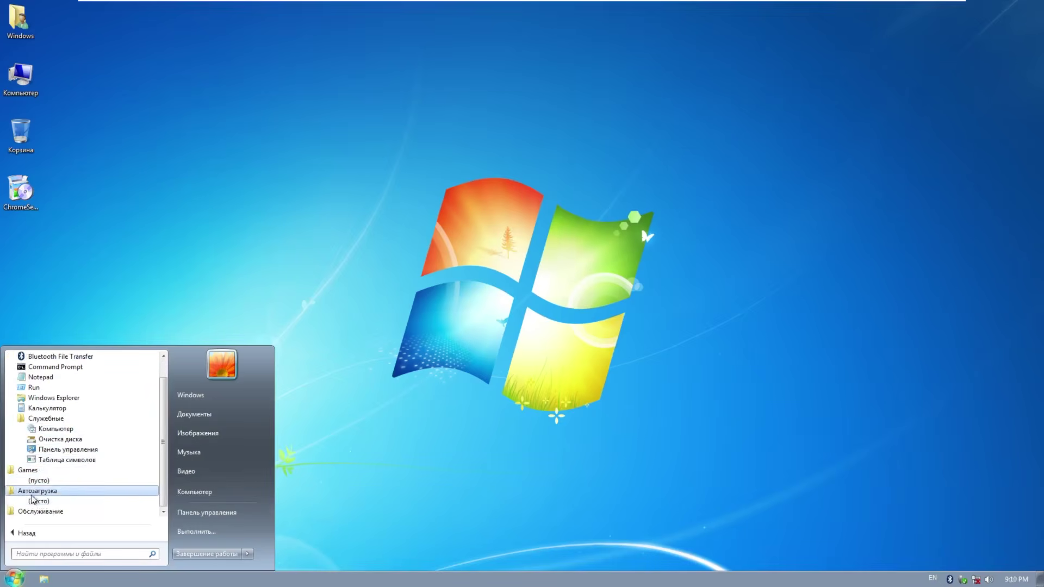
{"action": "left_click", "coordinate": [38, 511]}
{"action": "right_click", "coordinate": [61, 500]}
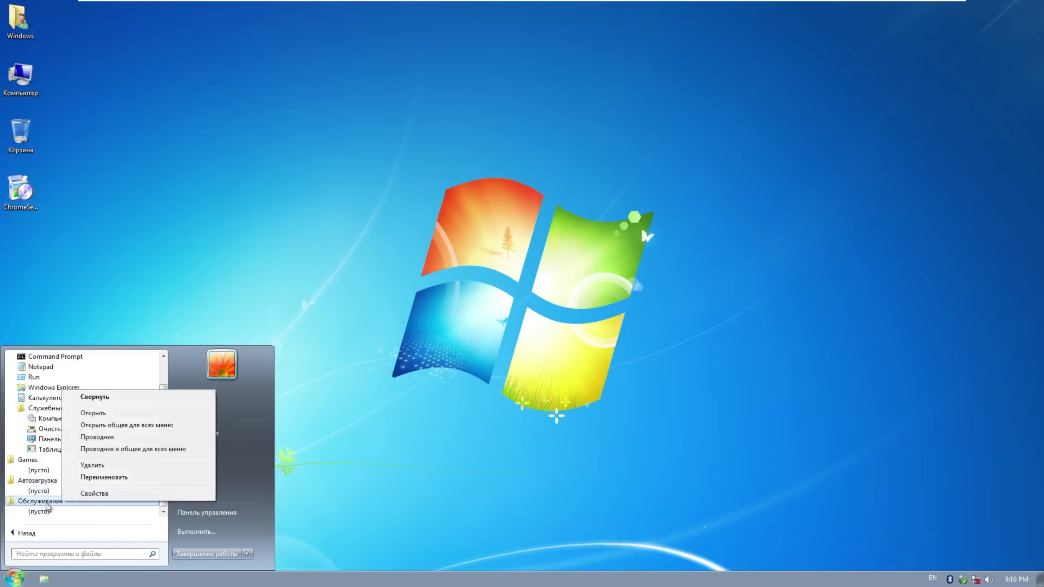
{"action": "left_click", "coordinate": [32, 528]}
{"action": "left_click", "coordinate": [33, 533]}
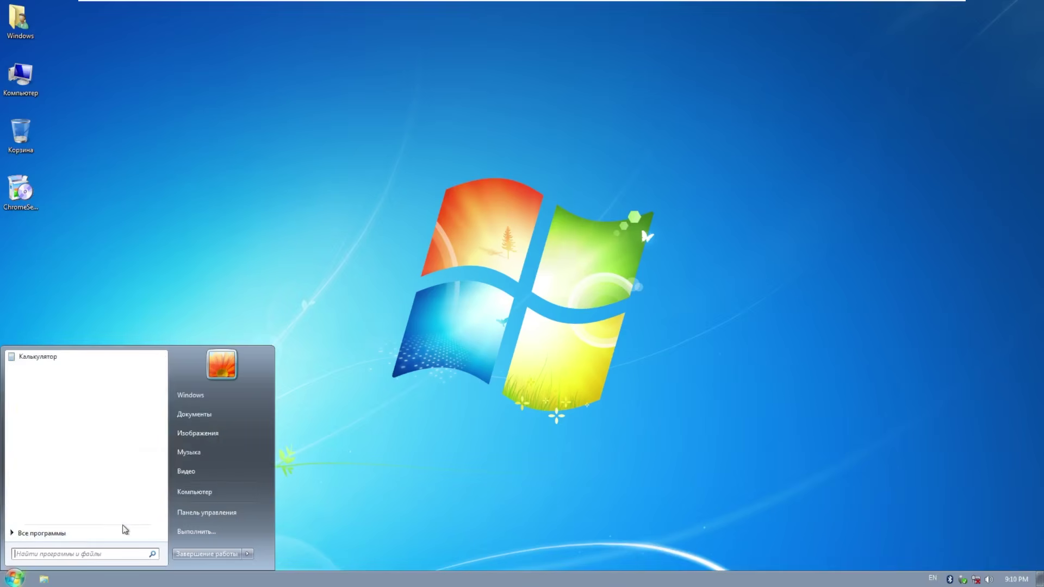
Inspect the running processes and the CPU and memory performance in an enlarged Task Manager, and close it
{"action": "right_click", "coordinate": [679, 579]}
{"action": "left_click", "coordinate": [737, 548]}
{"action": "left_click", "coordinate": [79, 39]}
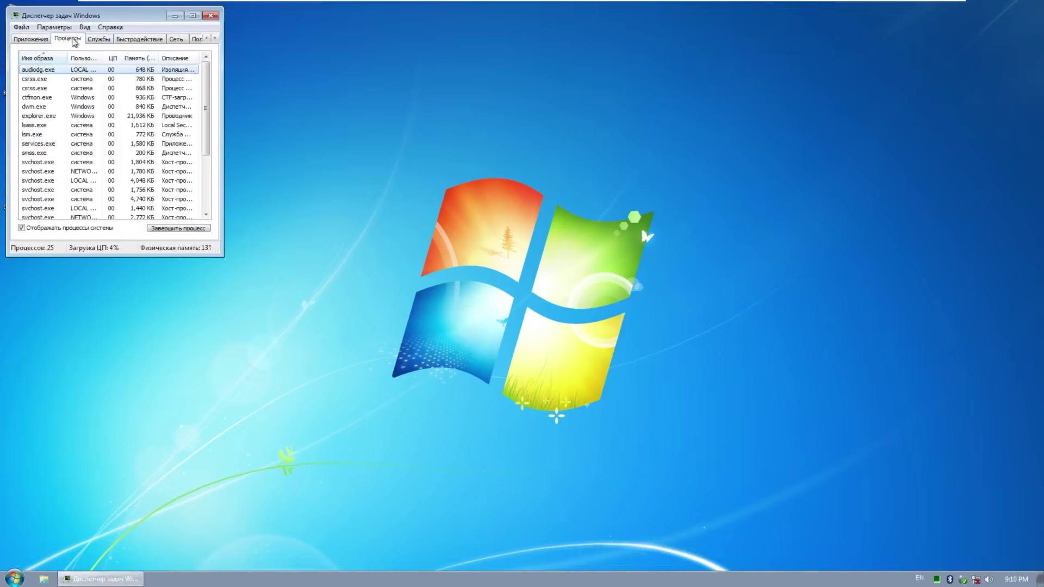
{"action": "left_click", "coordinate": [117, 39]}
{"action": "left_click_drag", "start_coordinate": [106, 14], "coordinate": [246, 128]}
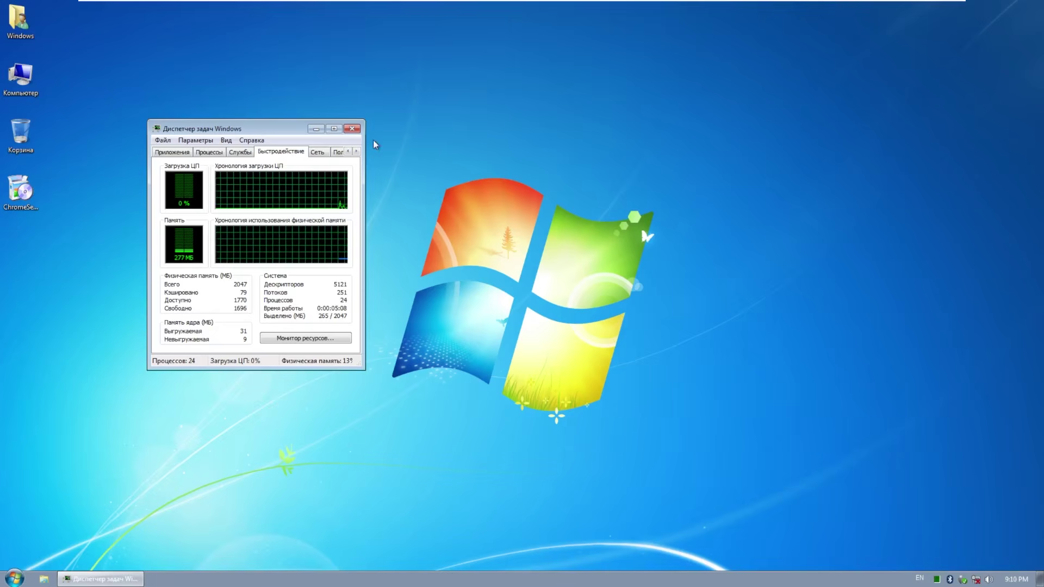
{"action": "left_click_drag", "start_coordinate": [365, 370], "coordinate": [570, 460]}
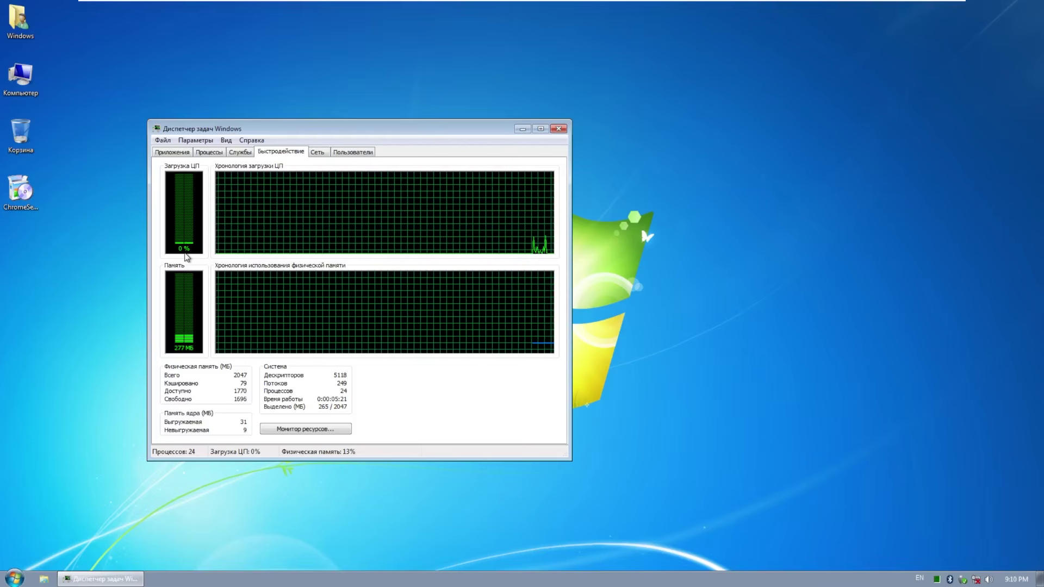
{"action": "left_click", "coordinate": [558, 128]}
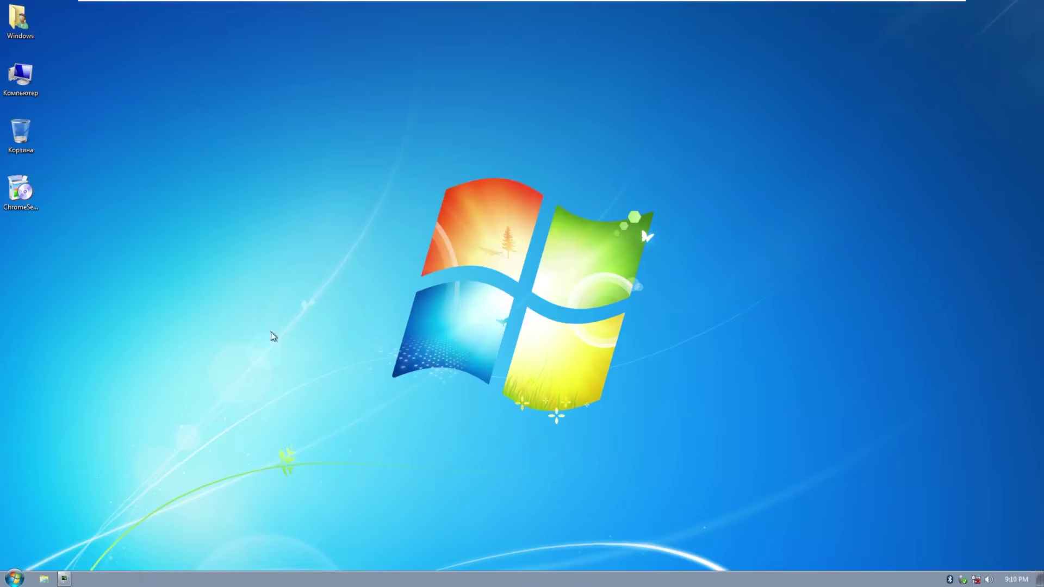
Check the Windows version with the winver command and close the version information
{"action": "key", "text": "super+r"}
{"action": "type", "text": "wi"}
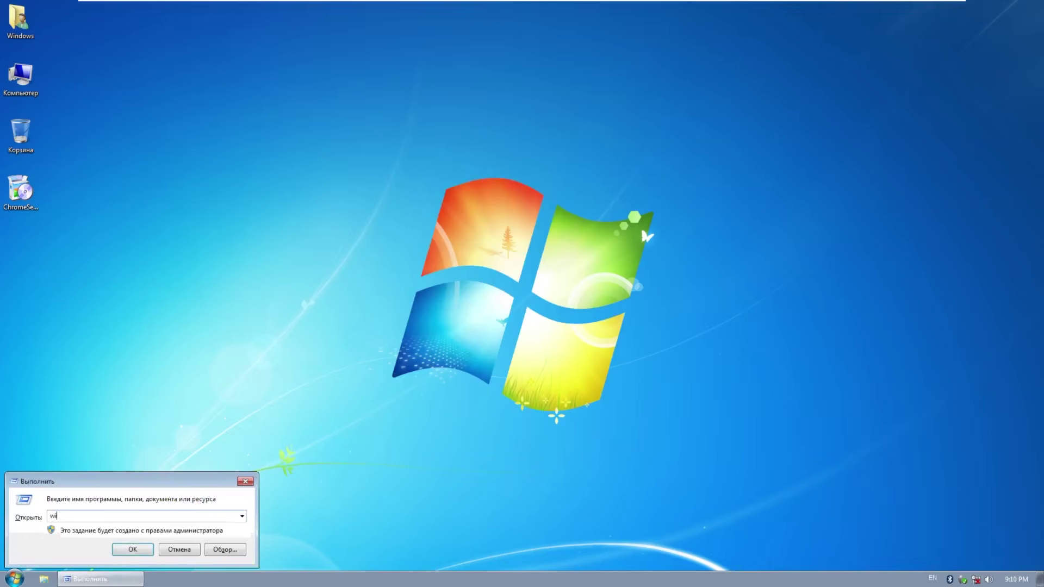
{"action": "type", "text": "nver"}
{"action": "key", "text": "Return"}
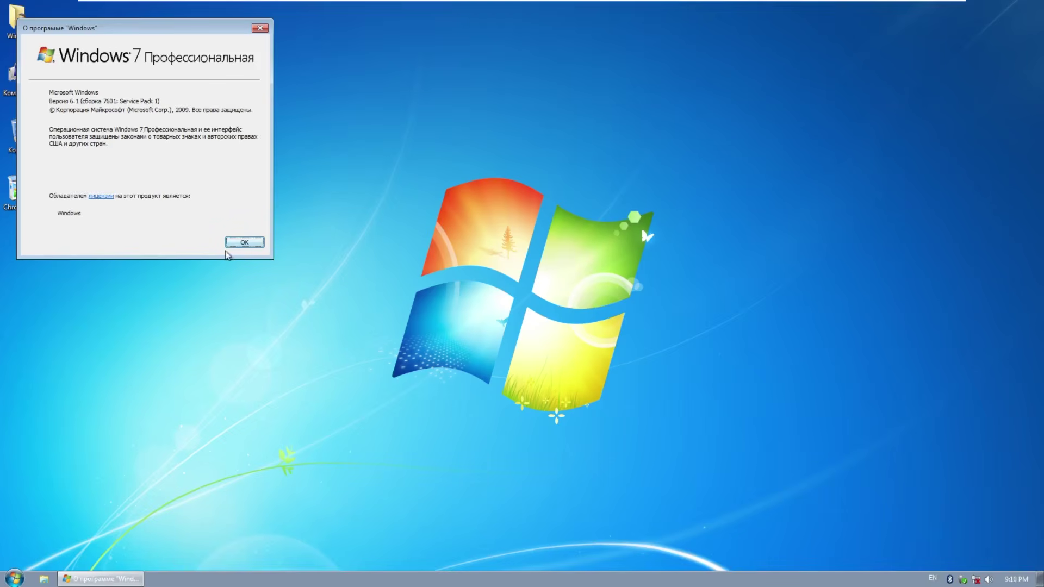
{"action": "left_click", "coordinate": [245, 242]}
{"action": "left_click", "coordinate": [14, 579]}
{"action": "left_click", "coordinate": [283, 440]}
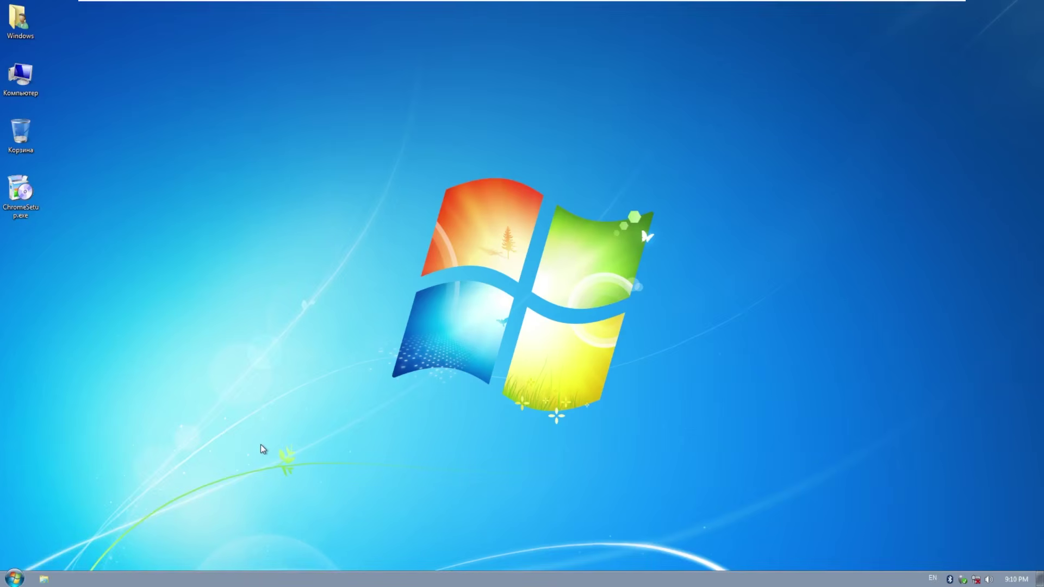
Try to install Google Chrome with ChromeSetup.exe, view the installer's file properties meanwhile, and close both windows
{"action": "double_click", "coordinate": [35, 195]}
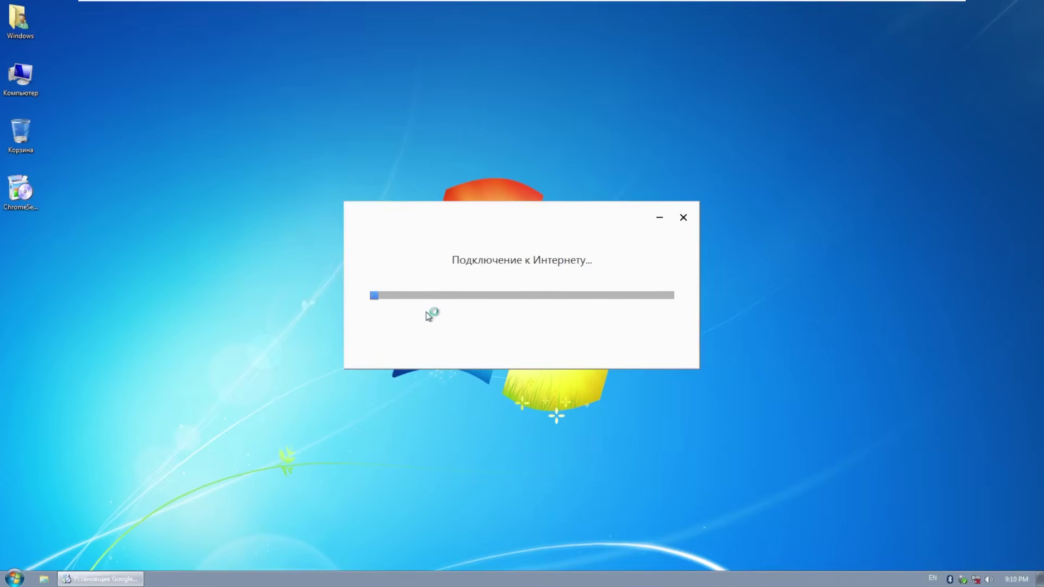
{"action": "right_click", "coordinate": [23, 202]}
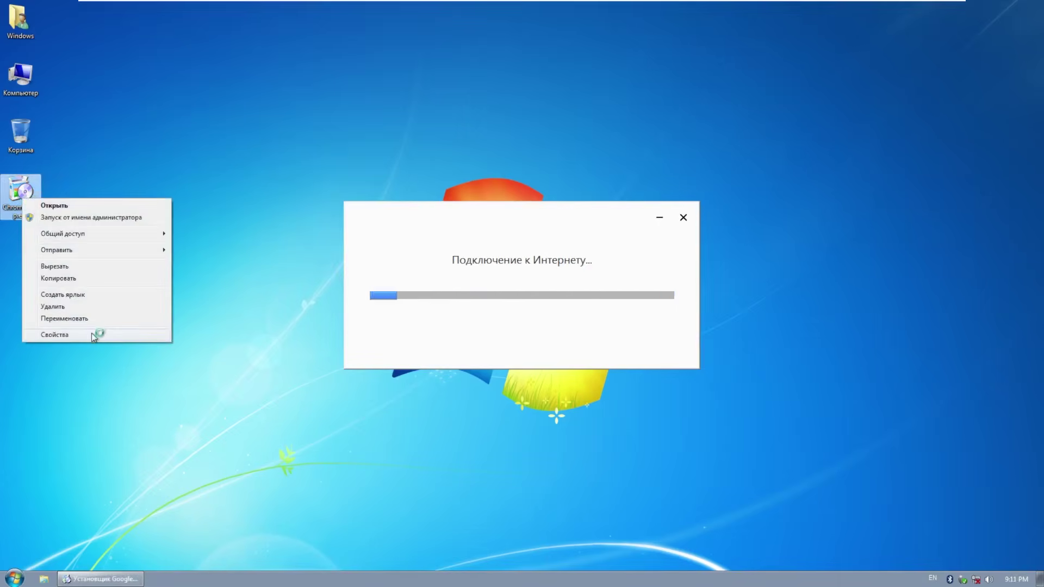
{"action": "left_click", "coordinate": [96, 334]}
{"action": "left_click", "coordinate": [586, 283]}
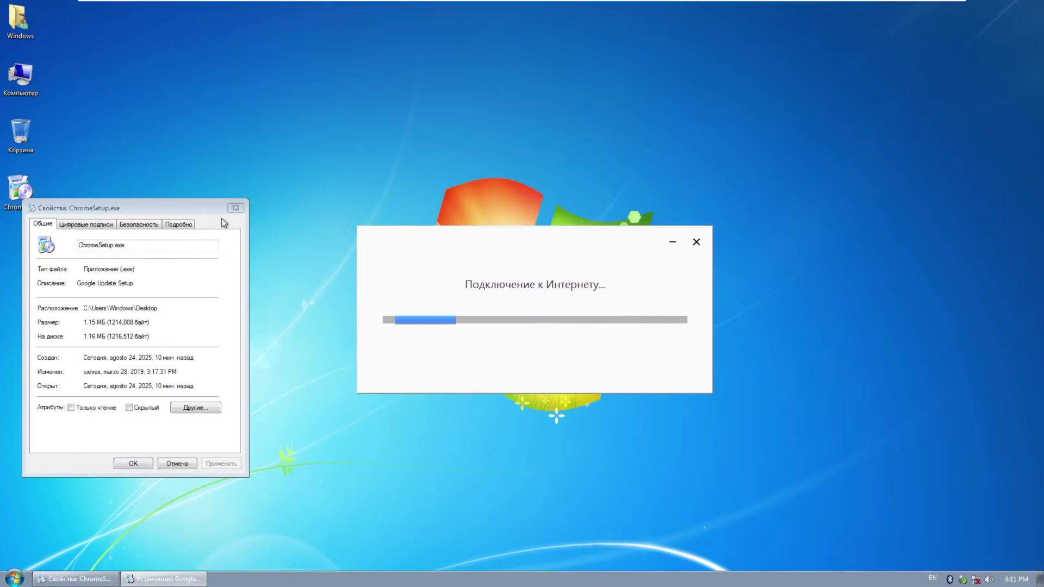
{"action": "left_click", "coordinate": [235, 208]}
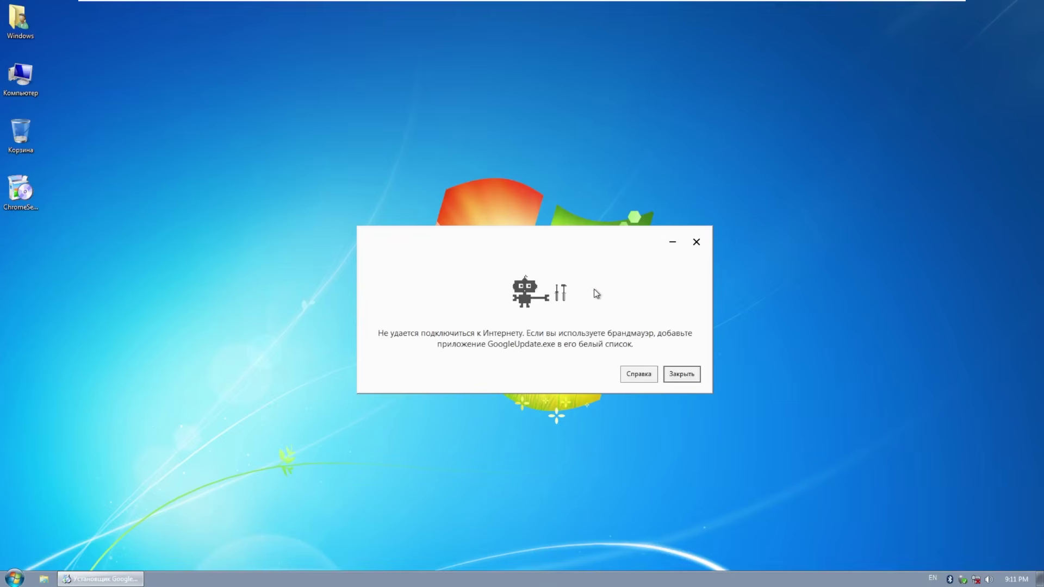
{"action": "left_click", "coordinate": [703, 240]}
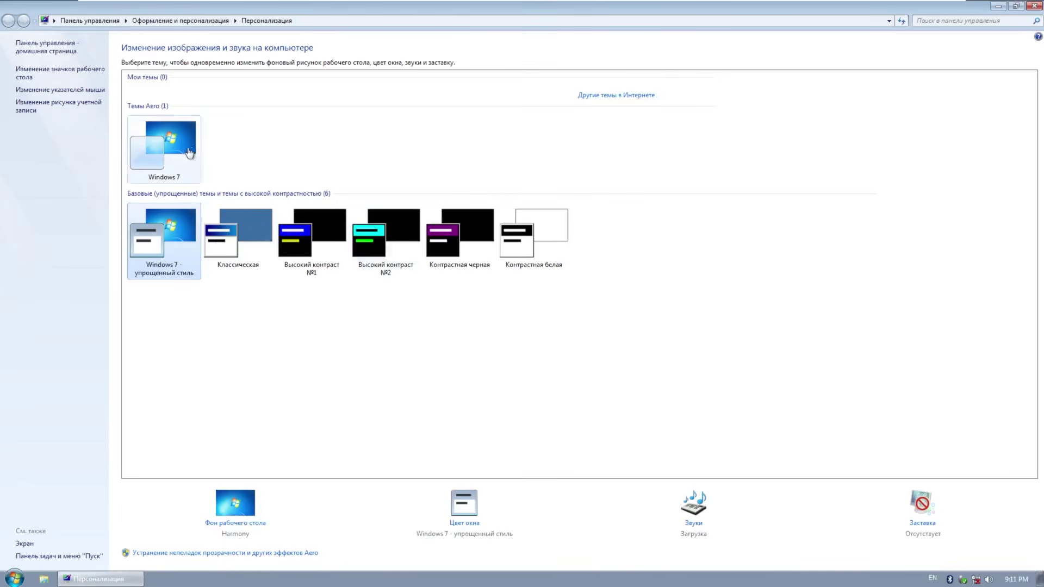
Try the Windows 7 Aero theme and the Классическая theme, checking how the Start menu looks in the classic style
{"action": "left_click", "coordinate": [167, 144]}
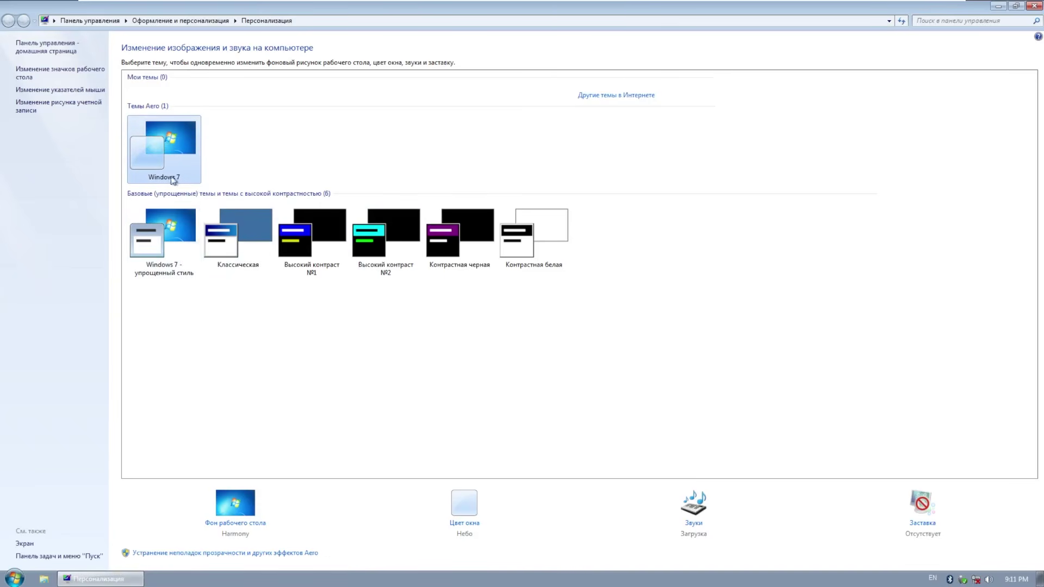
{"action": "left_click", "coordinate": [237, 232]}
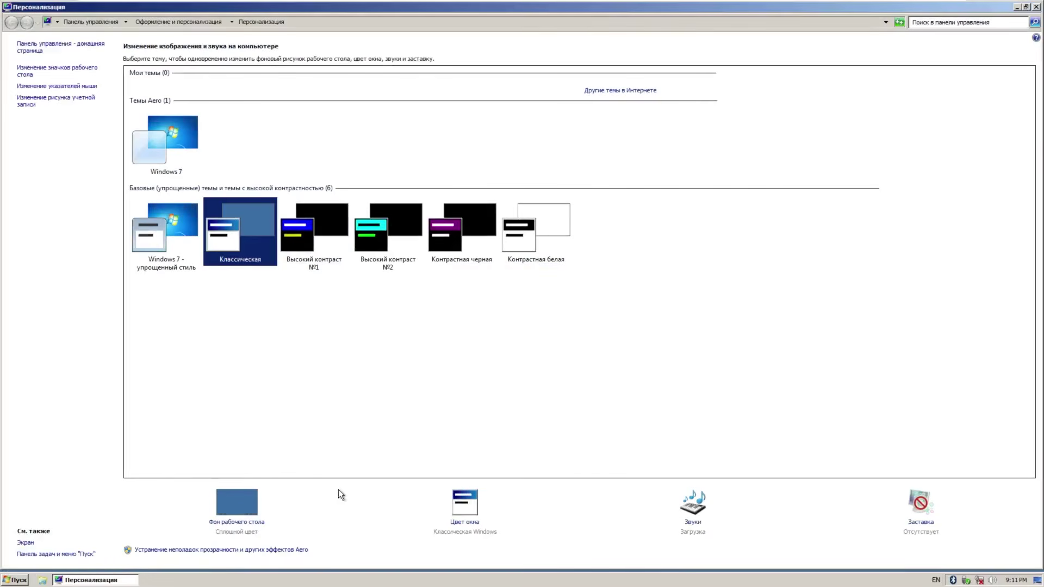
{"action": "left_click", "coordinate": [20, 580]}
{"action": "left_click", "coordinate": [457, 449]}
{"action": "left_click", "coordinate": [538, 244]}
{"action": "left_click", "coordinate": [17, 580]}
Apply the Windows 7 - упрощенный стиль theme and close the personalization settings
{"action": "left_click", "coordinate": [163, 242]}
{"action": "left_click", "coordinate": [164, 248]}
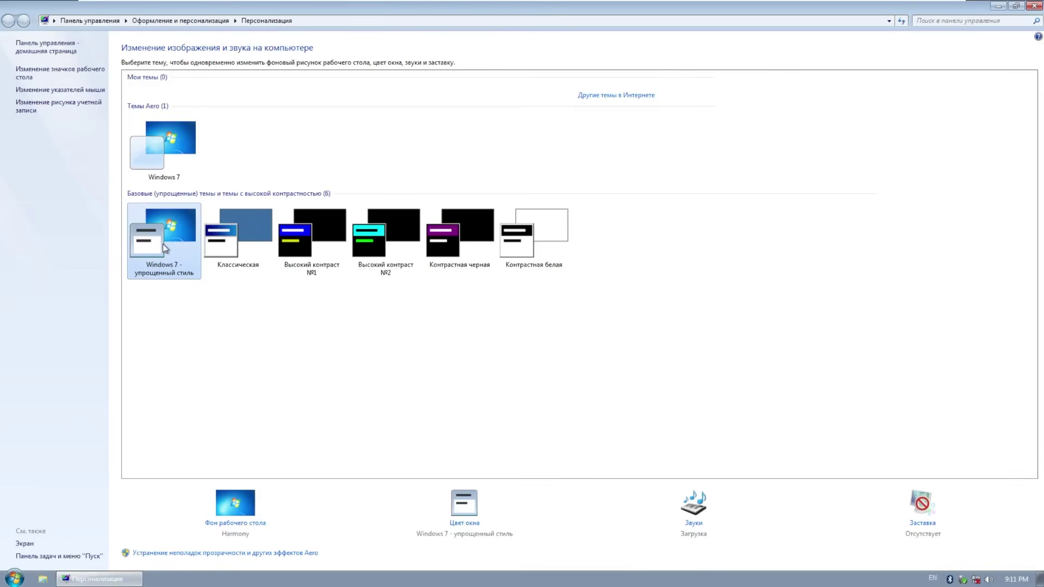
{"action": "left_click", "coordinate": [1033, 6]}
View the screen resolution settings from the desktop, look at the text size options, and return to the resolution page
{"action": "right_click", "coordinate": [718, 242]}
{"action": "left_click", "coordinate": [749, 334]}
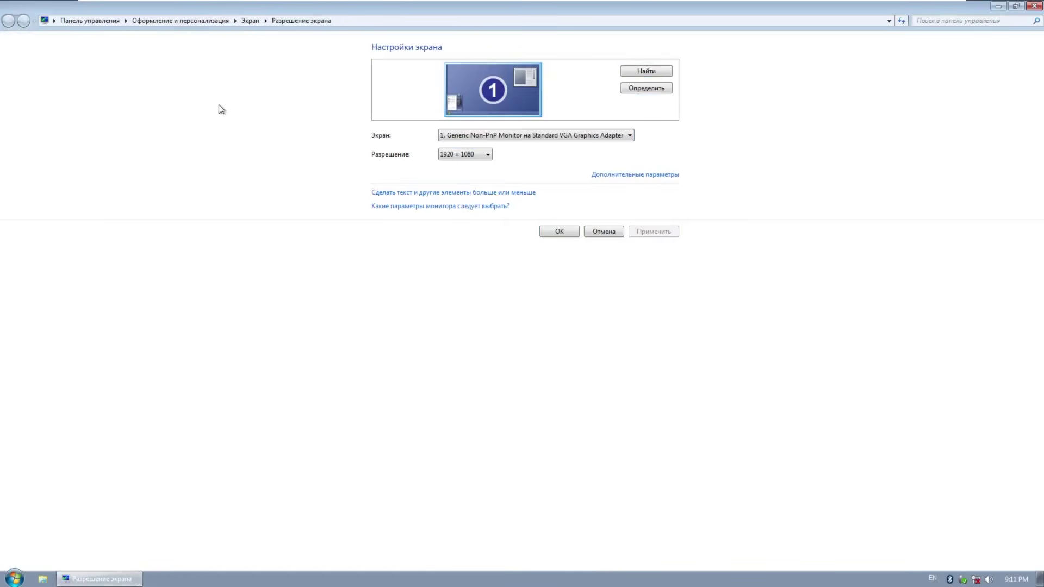
{"action": "left_click", "coordinate": [250, 23]}
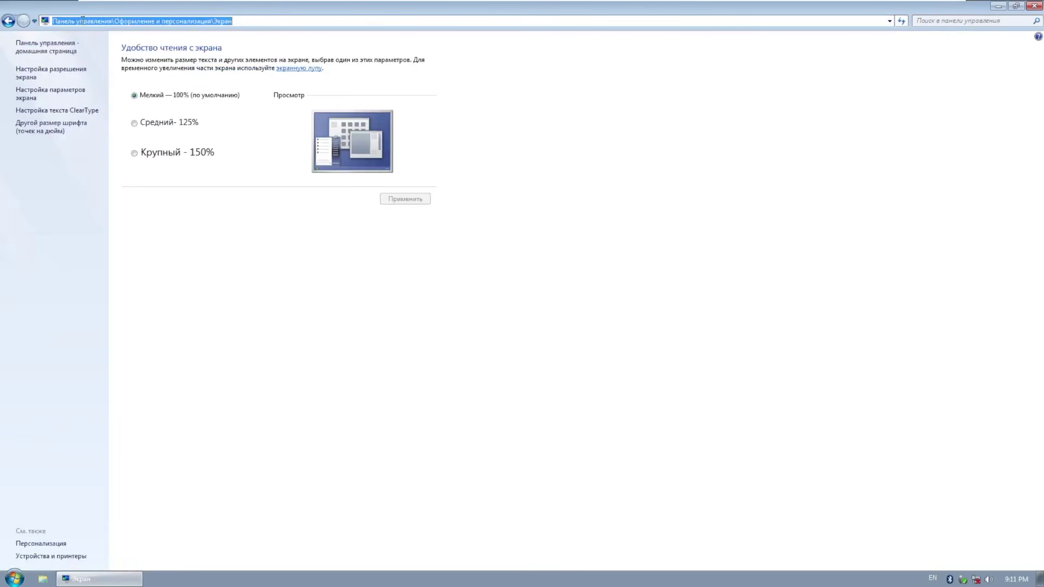
{"action": "left_click", "coordinate": [7, 23]}
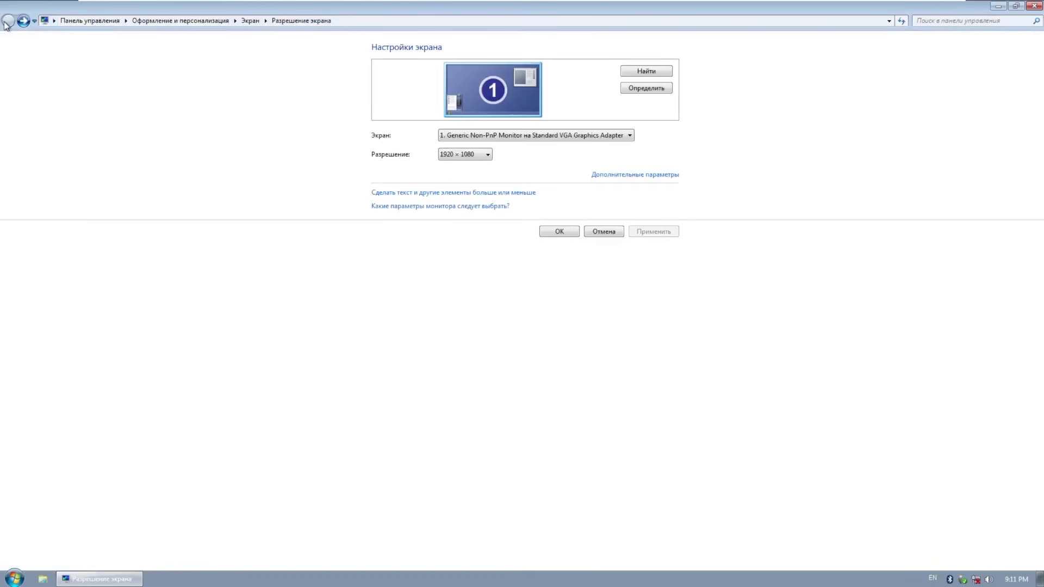
Go to the Оформление и персонализация category of the Control Panel and look at the Персонализация and theme-changing options
{"action": "left_click", "coordinate": [79, 21]}
{"action": "left_click", "coordinate": [602, 110]}
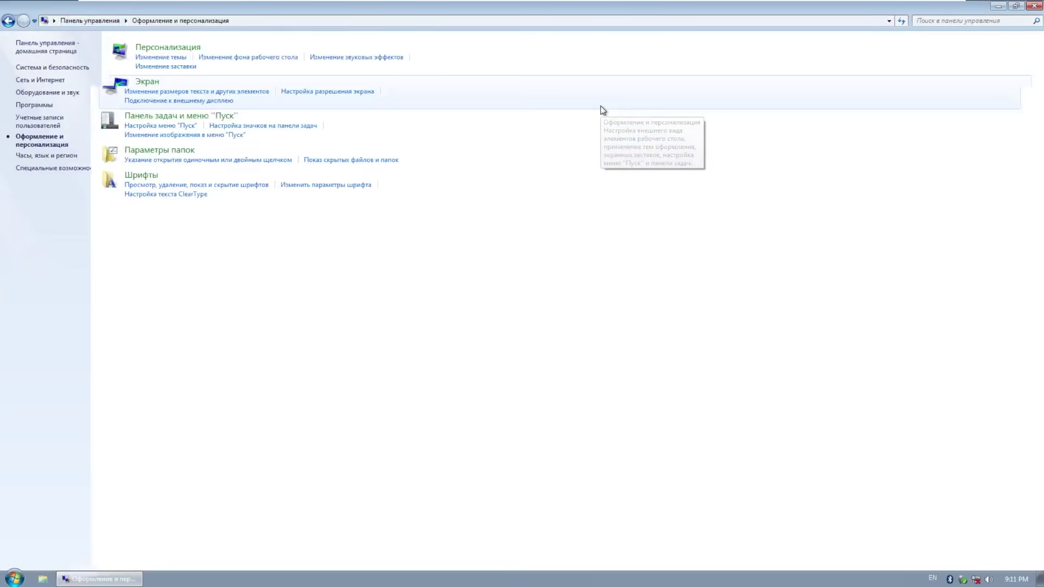
{"action": "left_click", "coordinate": [158, 48]}
{"action": "key", "text": "alt+Left"}
{"action": "left_click", "coordinate": [170, 58]}
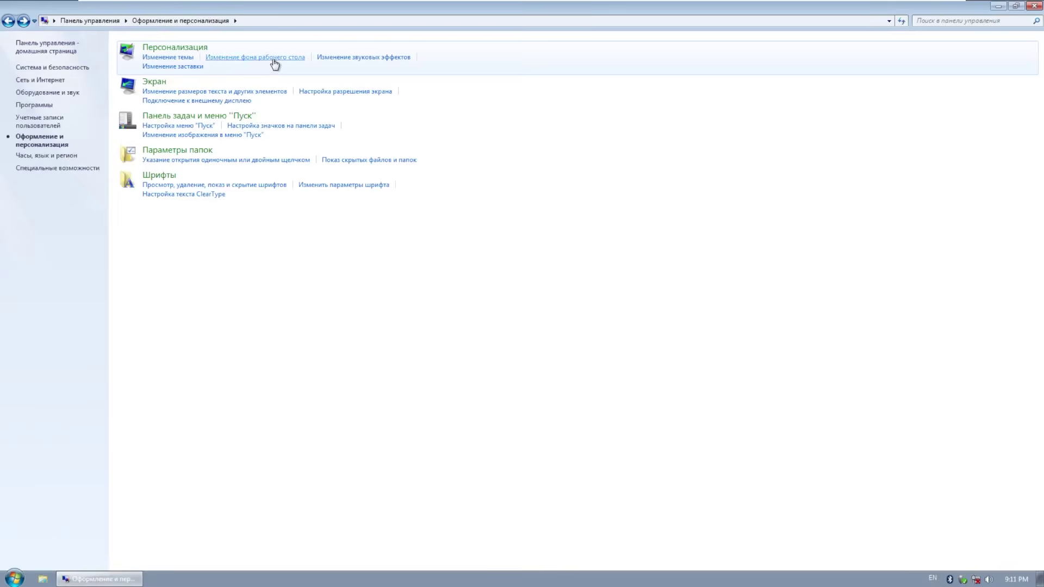
Look at the desktop background option and the sound effects settings, leaving the sound scheme as it is
{"action": "left_click", "coordinate": [272, 58]}
{"action": "key", "text": "alt+Left"}
{"action": "left_click", "coordinate": [363, 57]}
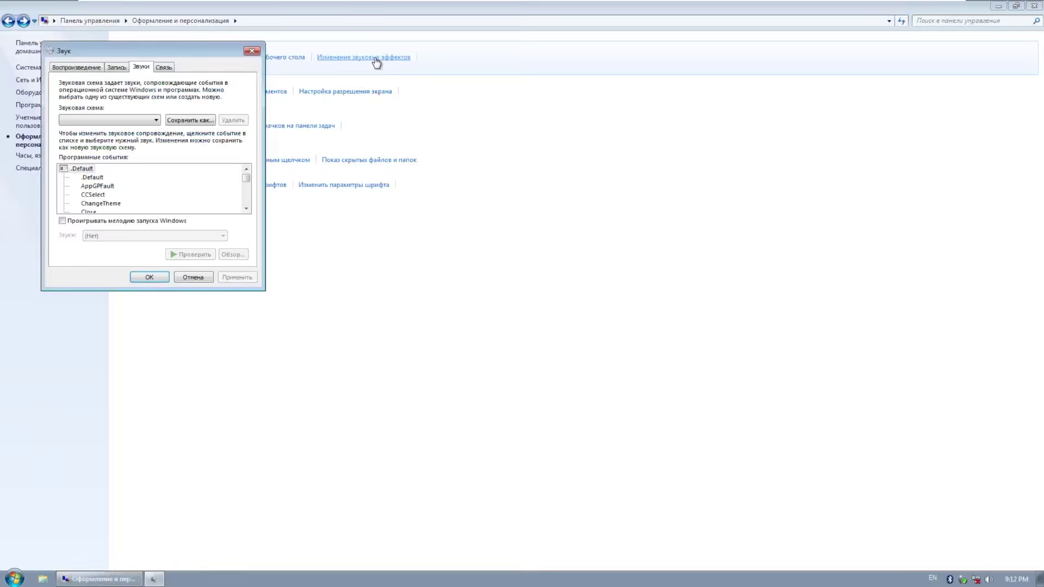
{"action": "key", "text": "Escape"}
View the available screen savers in the screen saver settings, and close both the dialog and the Control Panel
{"action": "left_click", "coordinate": [157, 69]}
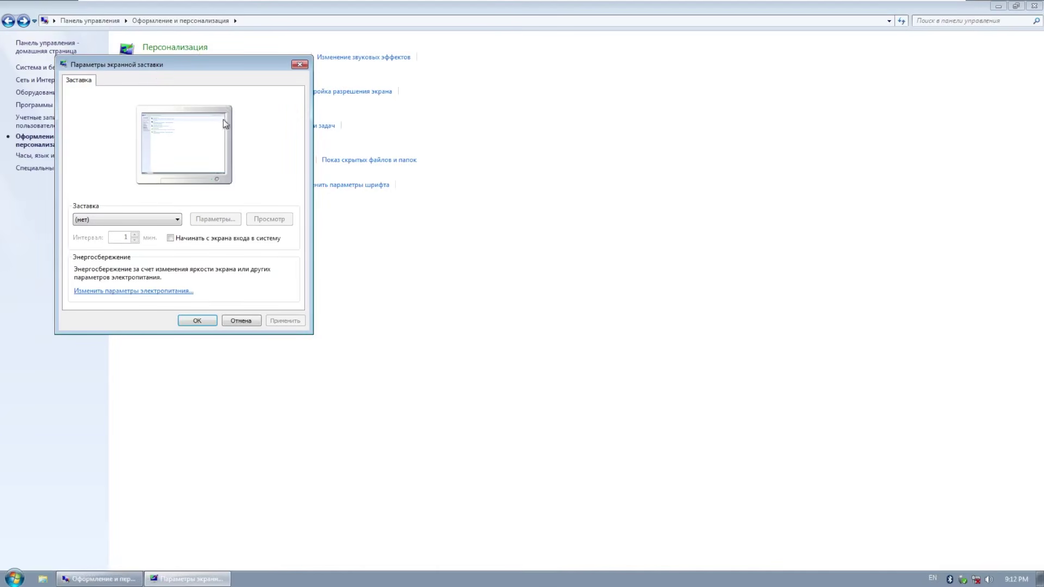
{"action": "left_click", "coordinate": [165, 220]}
{"action": "left_click", "coordinate": [135, 230]}
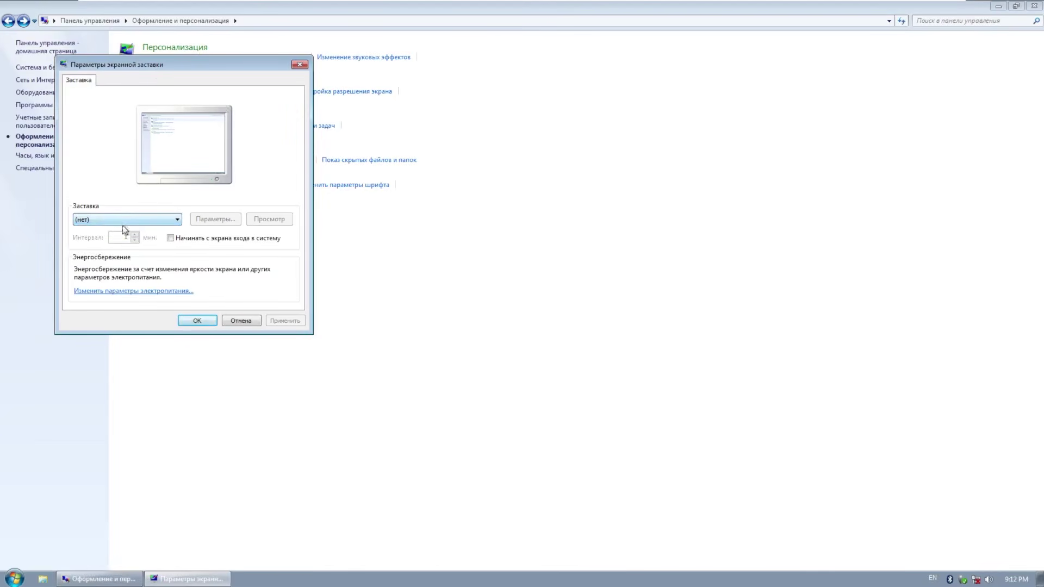
{"action": "left_click", "coordinate": [299, 64]}
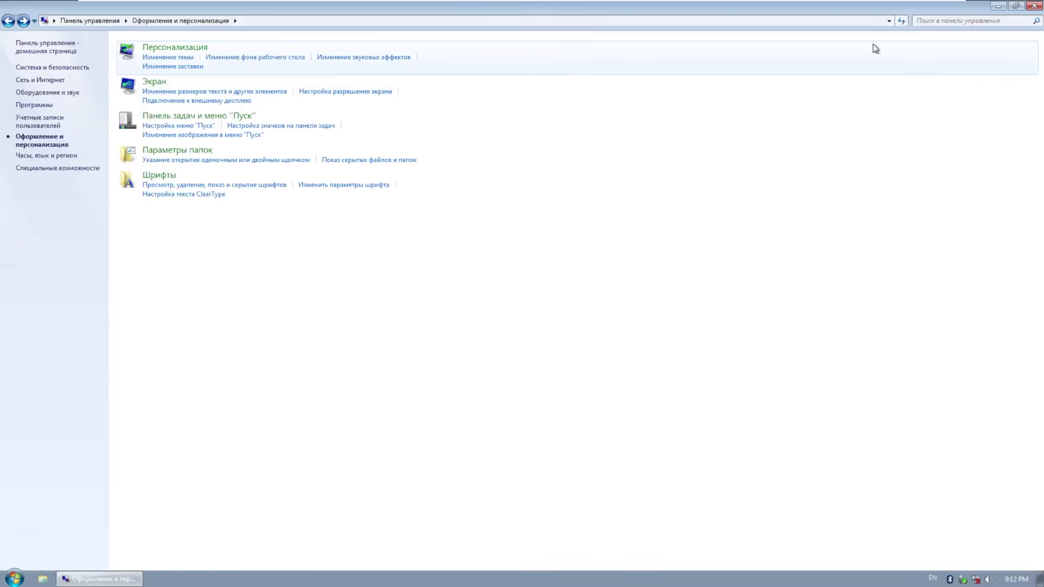
{"action": "left_click", "coordinate": [1032, 6]}
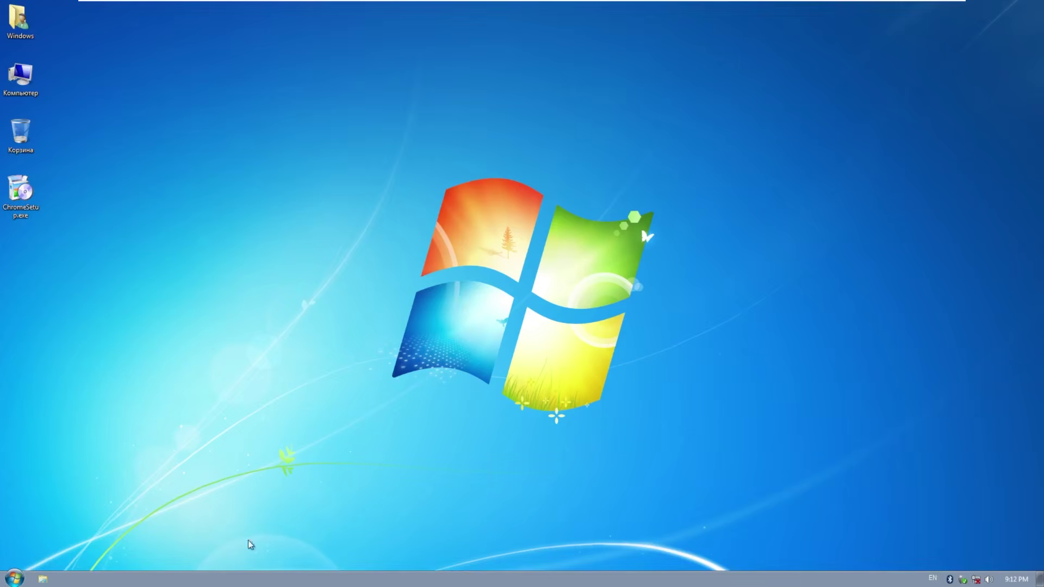
{"action": "right_click", "coordinate": [226, 580]}
{"action": "left_click", "coordinate": [206, 580]}
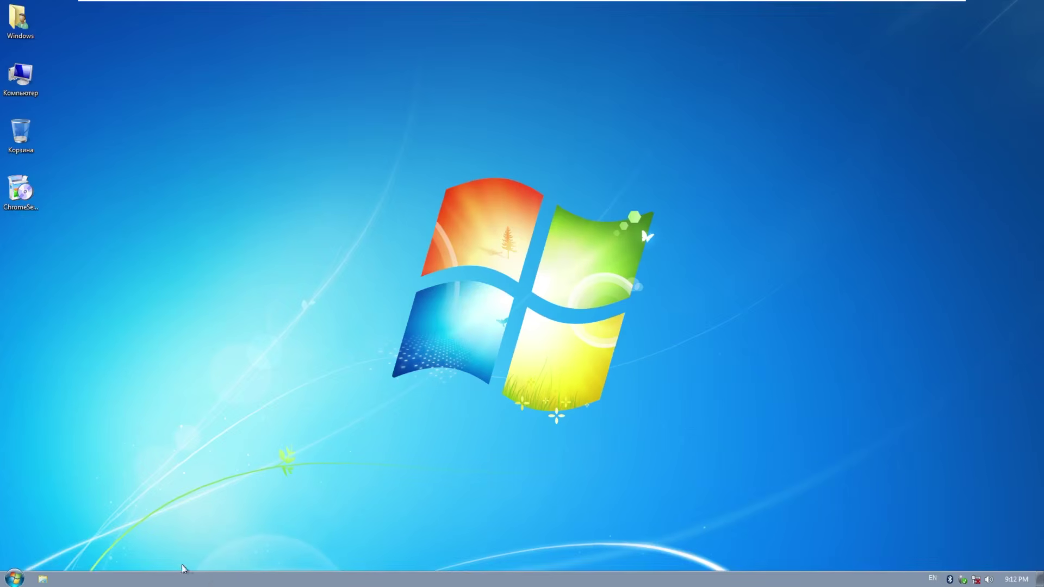